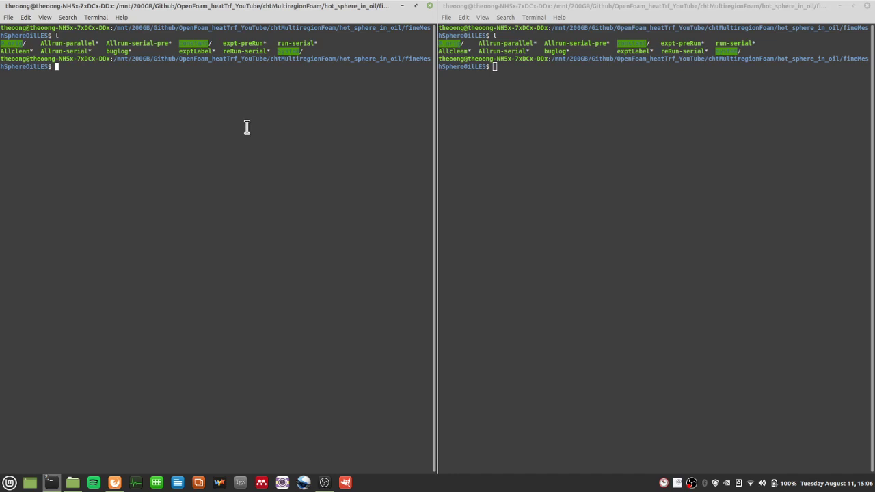
Step: Bring the browser with the YouTube tutorial video to the front
left_click(115, 483)
Step: Read the pinned comment about alphat conditions copied to omega, then bring a case terminal back up
scroll(42, 267, "down", 3)
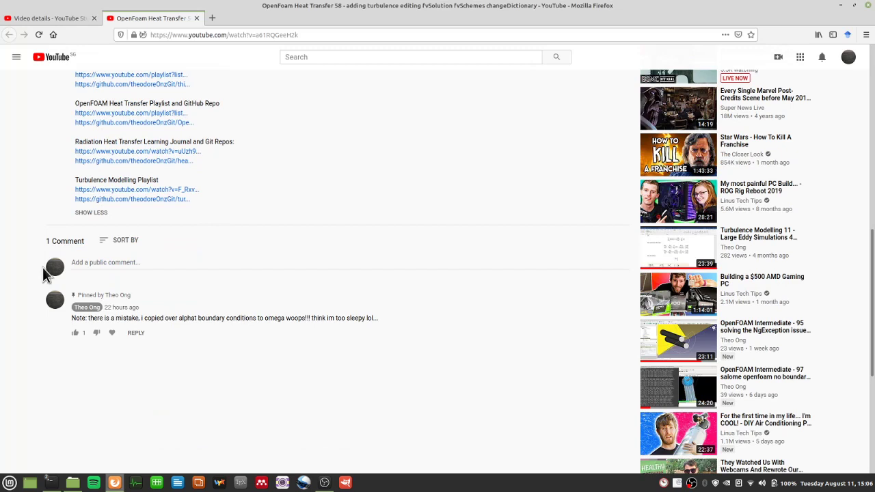
triple_click(286, 318)
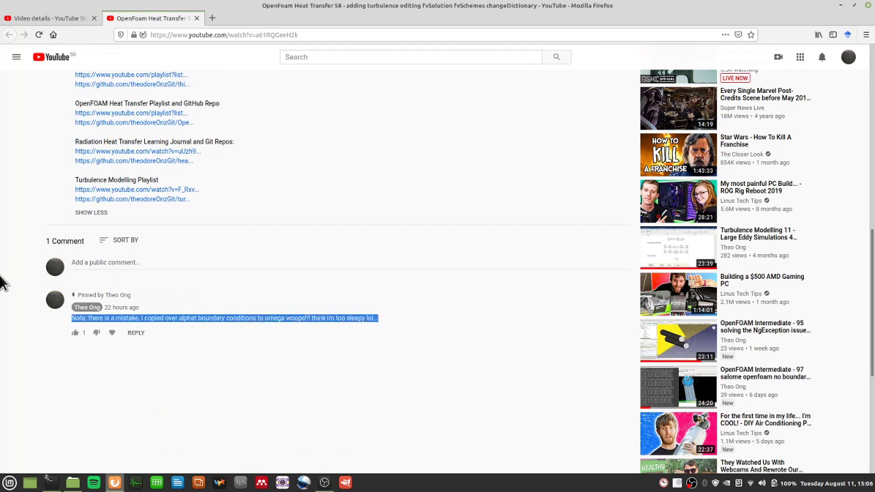
left_click(234, 318)
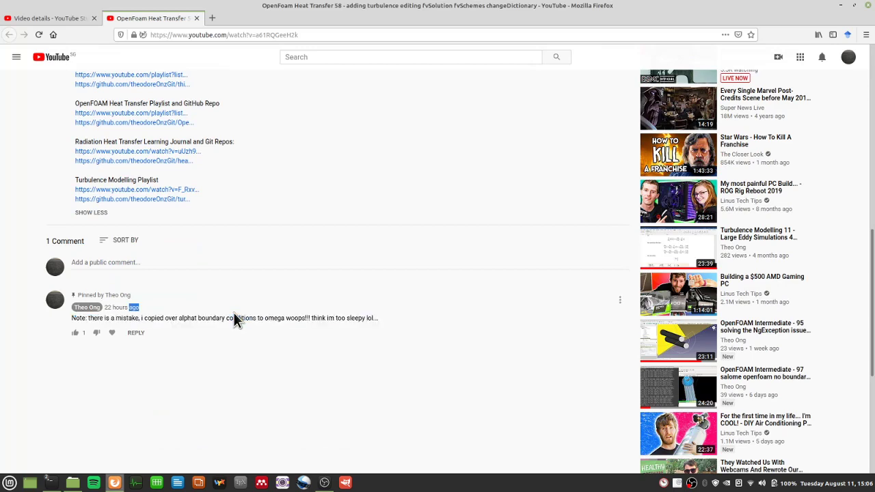
triple_click(236, 318)
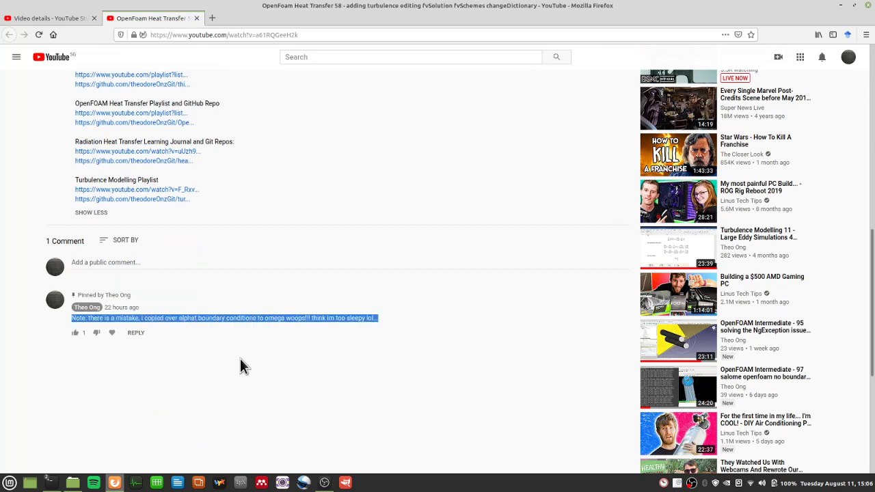
scroll(240, 358, "up", 8)
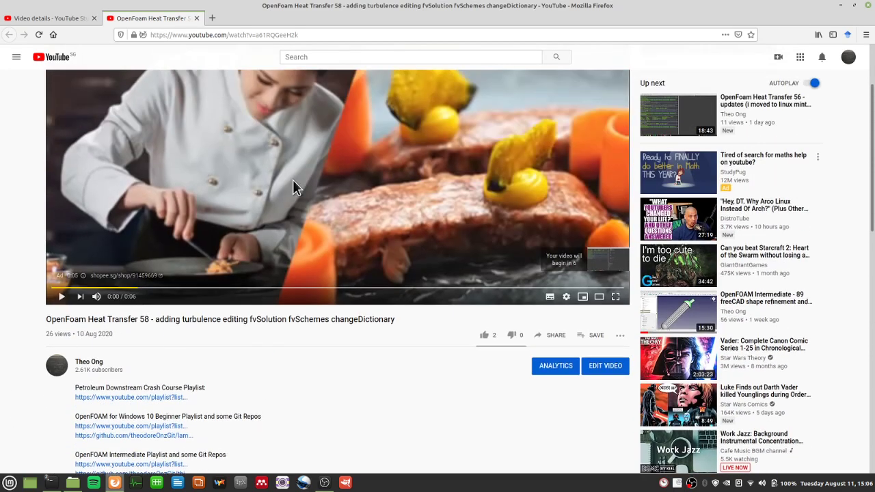
scroll(70, 420, "down", 5)
mouse_move(54, 479)
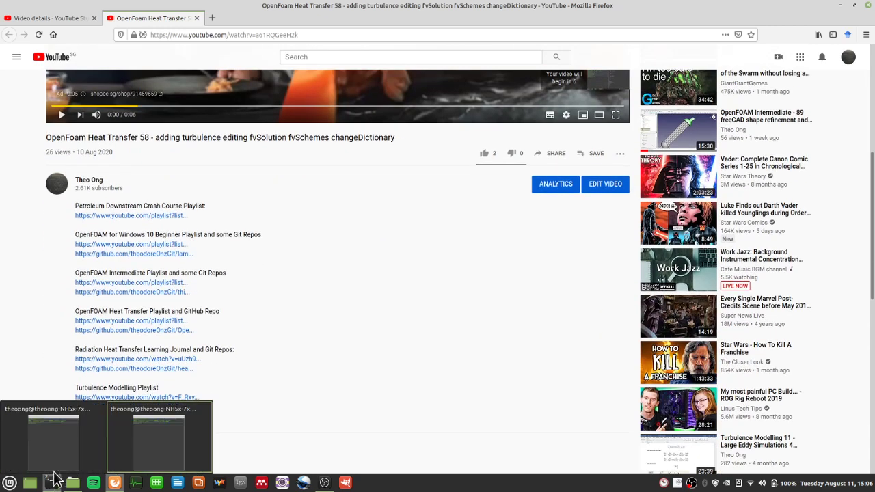
left_click(67, 454)
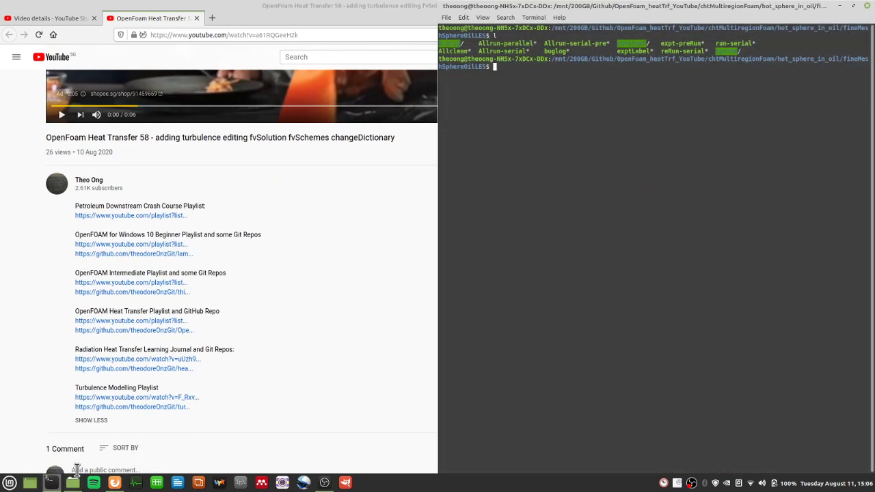
Step: In the left terminal, open system/oil/changeDictionaryDict in vi
mouse_move(50, 482)
left_click(143, 455)
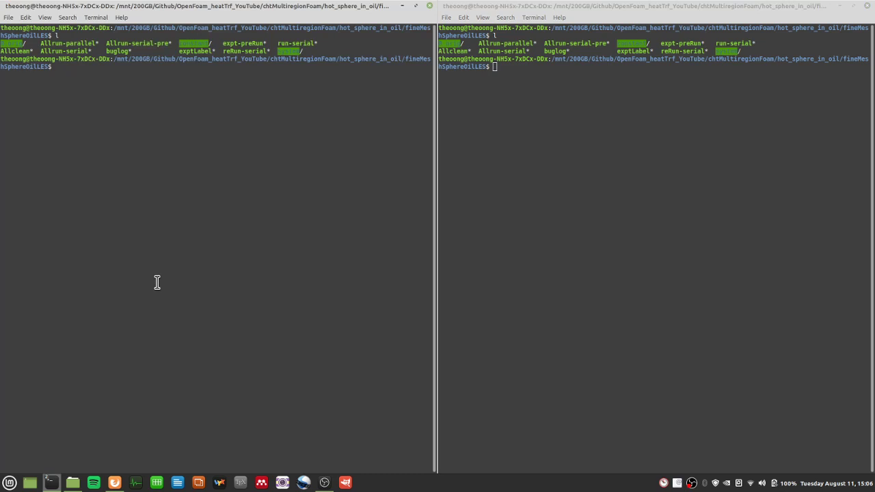
type("cd system")
key("ctrl+u")
type("vi system/oil/ch")
key("Tab")
key("Return")
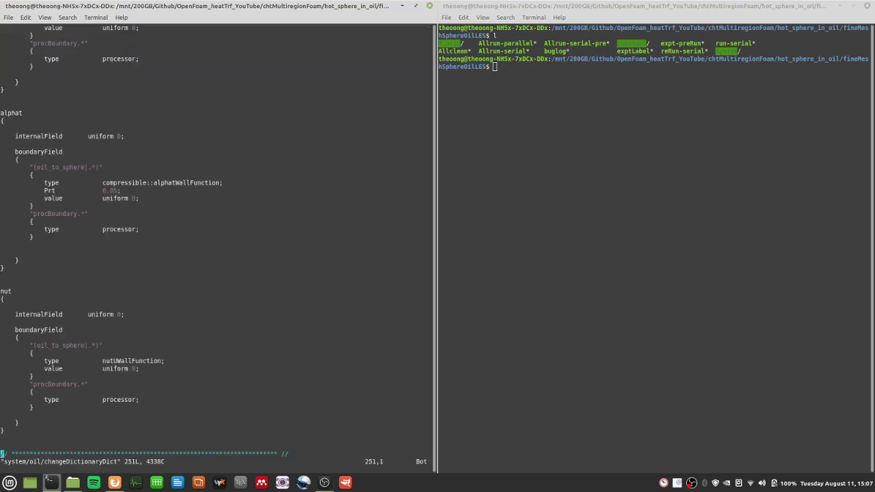
Step: Review the omega and alphat entries, highlighting the oil_to_sphere omegaWallFunction block
key("Up")
key("Up")
key("Up")
key("Up")
key("Up")
key("Up")
key("Up")
key("Up")
key("Up")
key("Up")
key("Up")
key("Up")
key("Up")
key("Up")
key("Up")
key("Up")
key("Up")
key("Up")
key("Up")
key("Up")
key("Up")
key("Up")
key("Up")
key("Up")
key("Up")
key("Up")
key("Up")
key("Up")
key("Up")
key("Up")
key("Up")
key("Up")
key("Up")
key("Up")
key("Up")
key("Up")
key("Up")
key("Up")
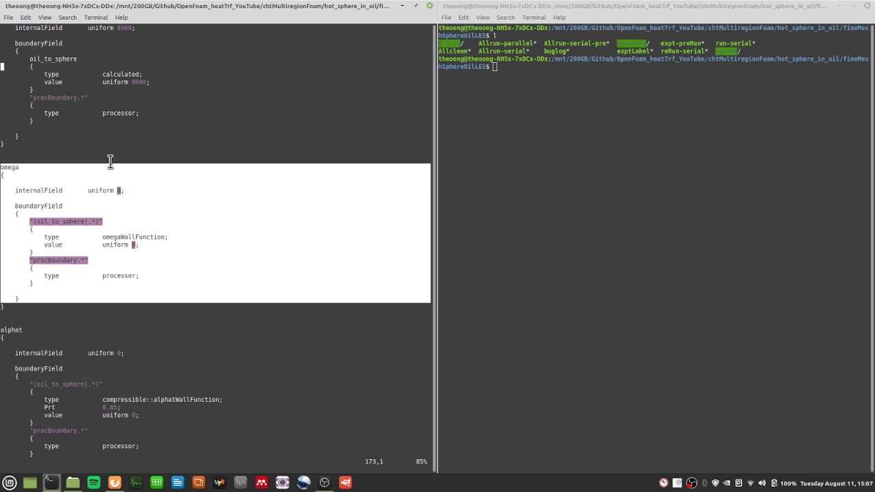
key("Down")
key("Down")
key("Down")
key("Down")
key("Down")
key("Down")
key("Down")
key("Down")
key("Down")
key("Down")
key("Down")
key("Down")
key("Down")
key("Down")
key("Down")
key("Down")
key("Down")
key("Down")
key("Down")
key("Down")
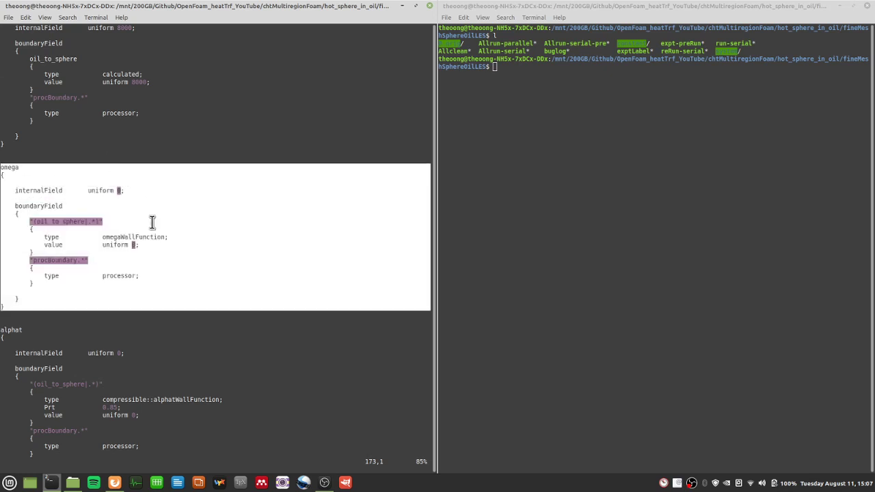
key("Down")
key("Down")
key("Down")
key("Down")
key("Down")
key("Down")
key("Down")
key("Down")
key("Down")
key("Down")
key("Down")
key("Down")
key("Down")
key("Down")
key("Down")
key("Down")
key("Down")
key("Down")
key("Down")
key("Down")
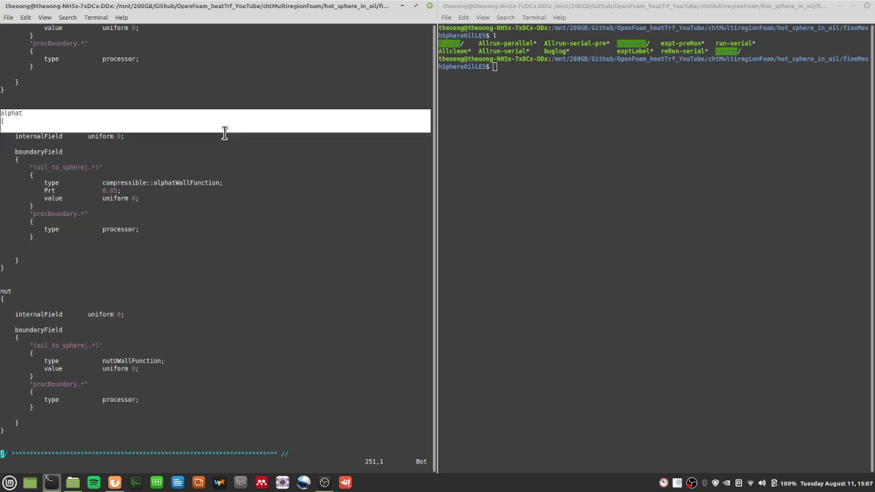
key("Up")
key("Up")
key("Up")
key("Up")
key("Up")
key("Up")
key("Up")
key("Up")
key("Up")
key("Up")
key("Up")
key("Up")
key("Up")
key("Up")
key("Up")
key("Up")
key("Up")
key("Up")
key("Up")
key("Up")
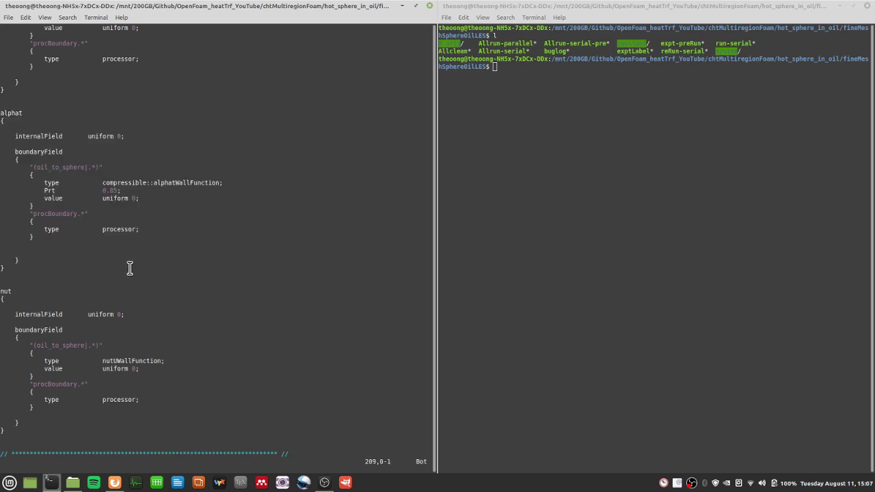
key("Up")
key("Up")
key("Up")
key("Up")
key("Up")
key("Up")
key("Up")
key("Up")
key("Up")
key("Up")
key("Up")
key("Up")
key("Up")
key("Up")
key("Up")
key("Up")
key("Up")
key("Up")
key("Up")
key("Up")
left_click_drag(47, 246, 27, 245)
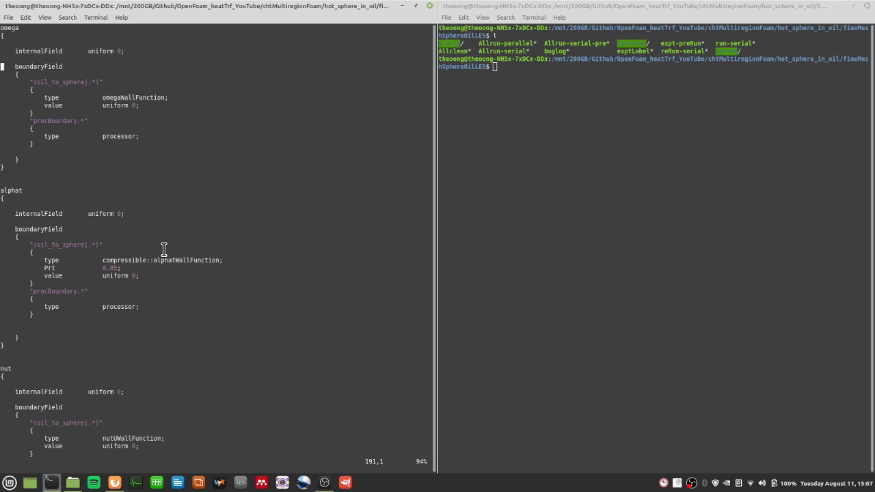
left_click_drag(118, 115, 170, 74)
left_click(135, 75)
left_click(142, 124)
left_click(173, 95)
scroll(140, 218, "up", 8)
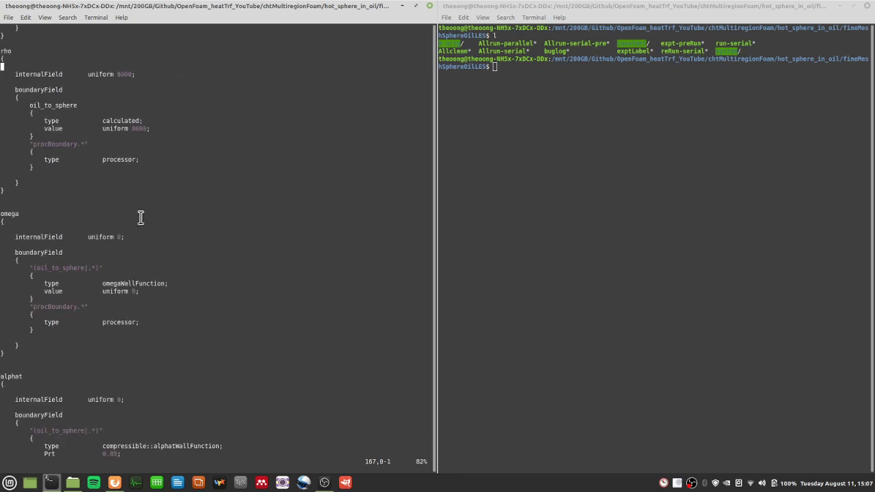
key("Down")
key("Down")
key("Down")
key("Down")
key("Down")
key("Down")
key("Down")
key("Down")
key("Down")
key("Down")
key("Down")
key("Down")
key("Down")
key("Down")
key("Down")
key("Down")
key("Down")
key("Down")
key("Down")
key("Down")
left_click_drag(143, 219, 185, 361)
left_click(179, 342)
left_click_drag(182, 289, 193, 266)
left_click(192, 263)
left_click(210, 301)
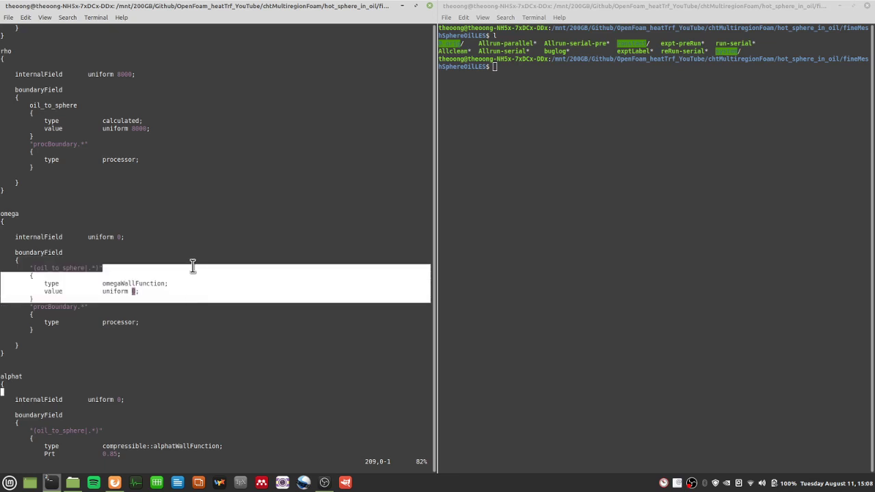
scroll(209, 294, "down", 7)
left_click(166, 131)
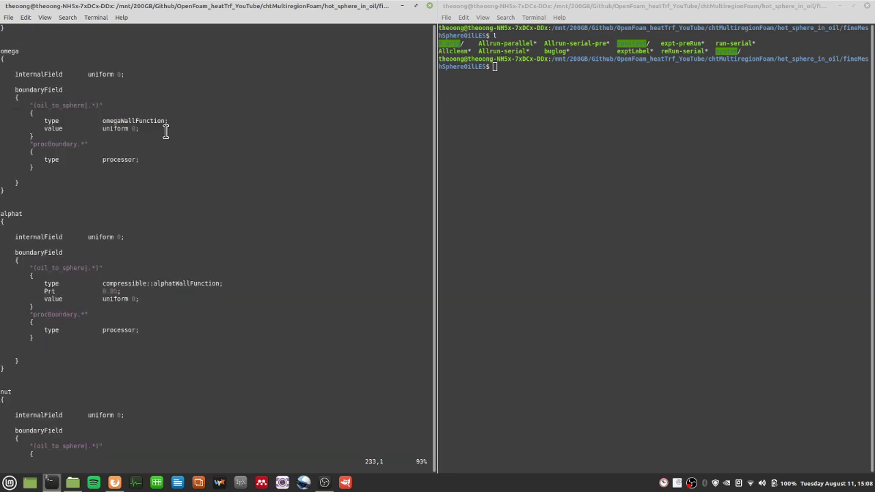
left_click_drag(35, 104, 176, 129)
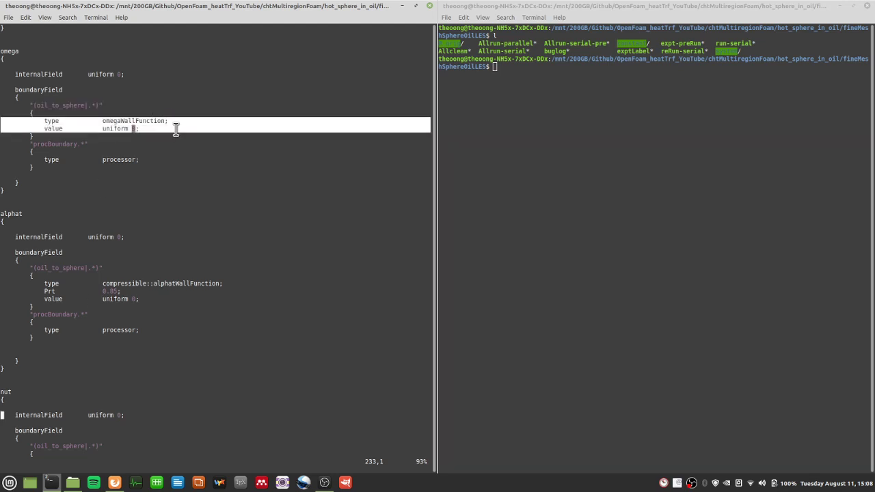
left_click_drag(183, 298, 193, 273)
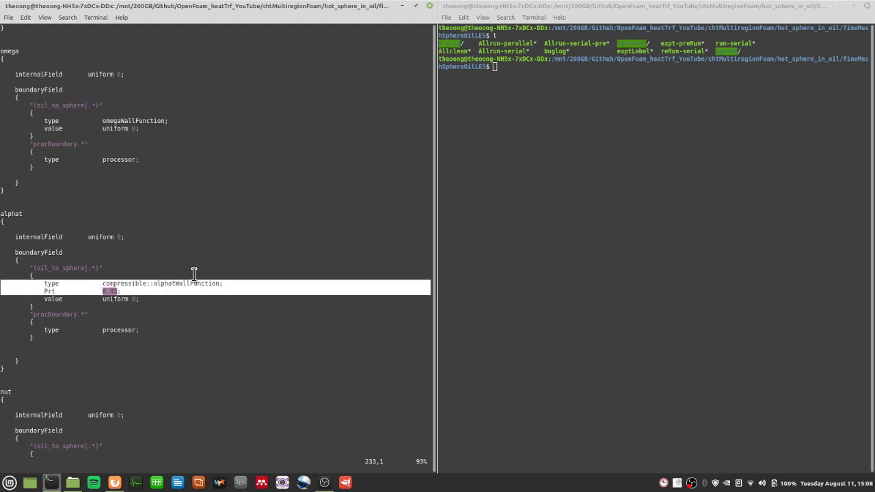
left_click(218, 321)
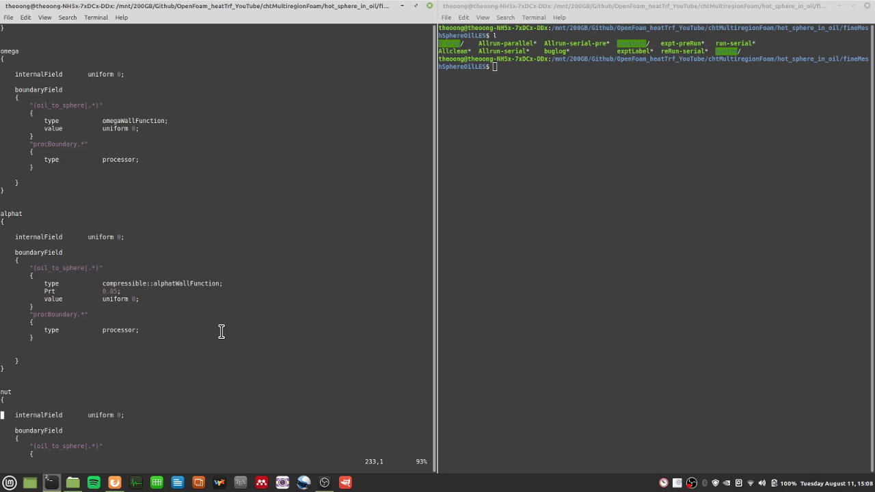
left_click_drag(120, 72, 2, 77)
left_click(99, 176)
left_click_drag(102, 146, 165, 146)
left_click(165, 146)
scroll(199, 342, "down", 6)
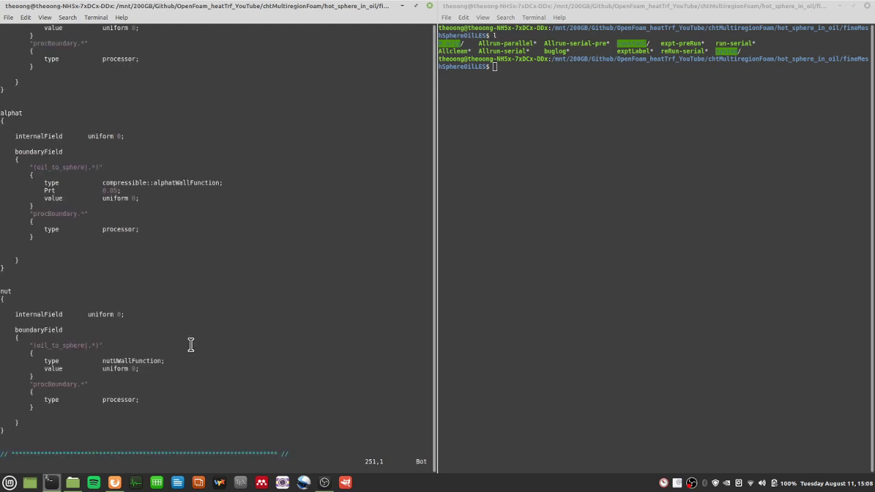
left_click_drag(168, 376, 178, 353)
left_click(172, 338)
left_click(181, 354)
type(":q")
Step: Leave vim and launch ./Allrun-serial-pre to clean the case and rebuild the mesh
key("Return")
type("l")
key("Return")
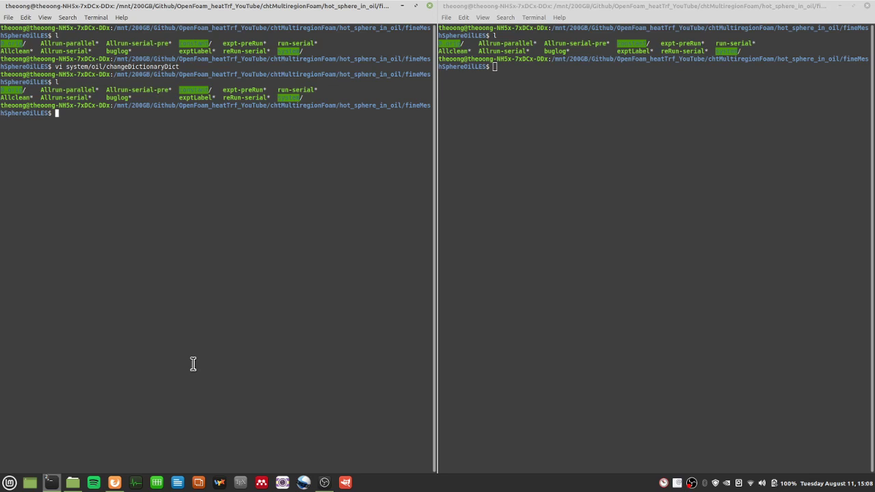
type("./Allrun-serial-pre")
key("Return")
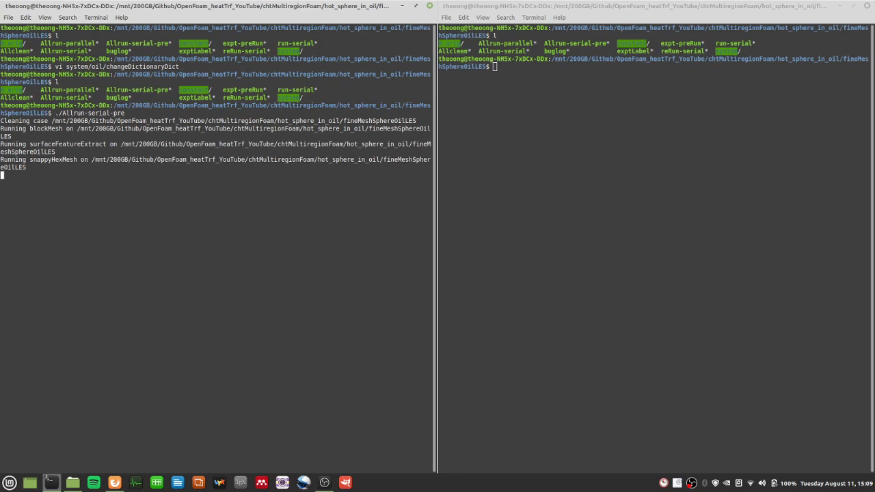
Step: In the right terminal, open log.snappyHexMesh and read its final mesh summary
left_click(585, 149)
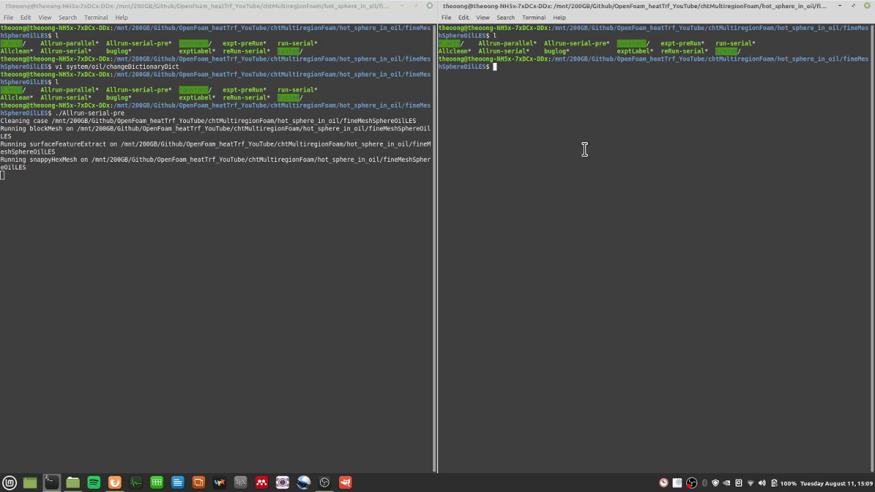
type("l")
key("Return")
type("vi log.sn")
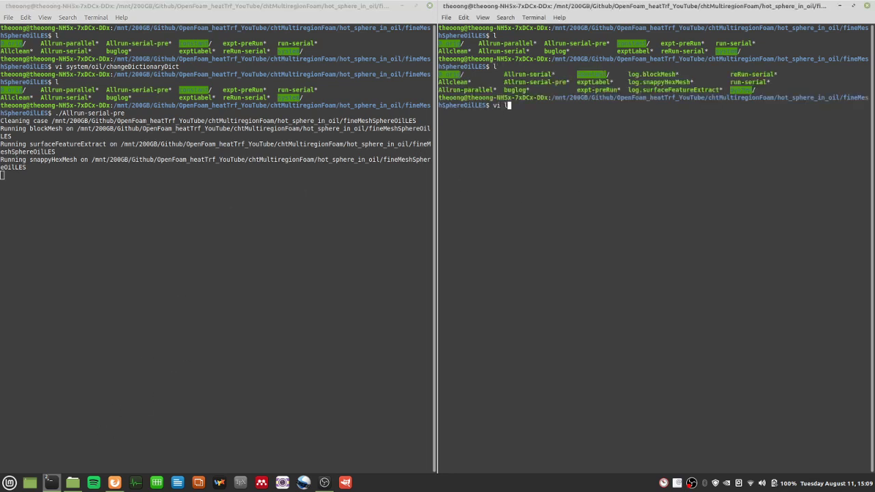
key("Tab")
key("Return")
key("Page_Down")
key("Page_Down")
key("Page_Down")
key("Page_Down")
key("Page_Down")
key("Page_Down")
key("Page_Down")
key("Page_Down")
key("Page_Down")
key("Page_Down")
key("Page_Down")
key("Page_Down")
key("Page_Down")
key("Page_Down")
key("Page_Down")
key("Page_Down")
key("Page_Down")
key("Page_Down")
key("Page_Down")
key("Page_Down")
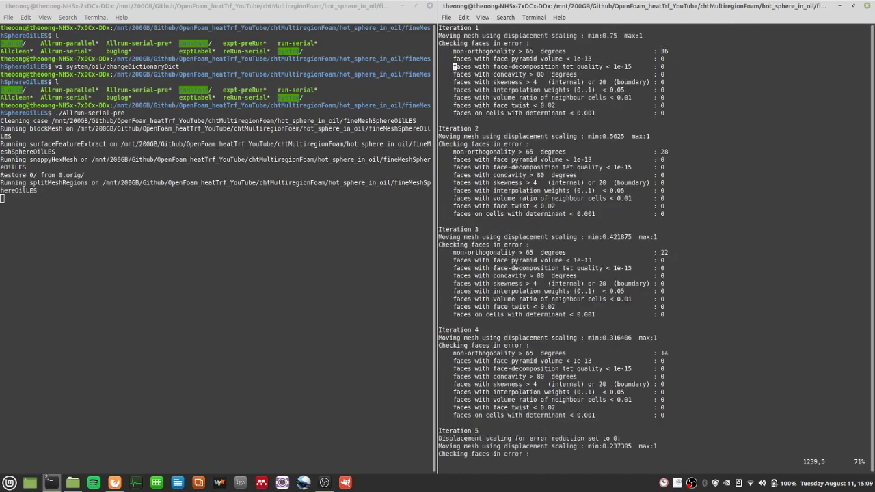
key("Page_Down")
key("Page_Down")
key("Page_Down")
key("Page_Down")
key("Page_Down")
key("Page_Down")
key("Page_Down")
key("Page_Down")
key("Page_Down")
key("Page_Down")
key("Up")
key("Up")
key("Up")
key("Up")
key("Up")
key("Up")
key("Up")
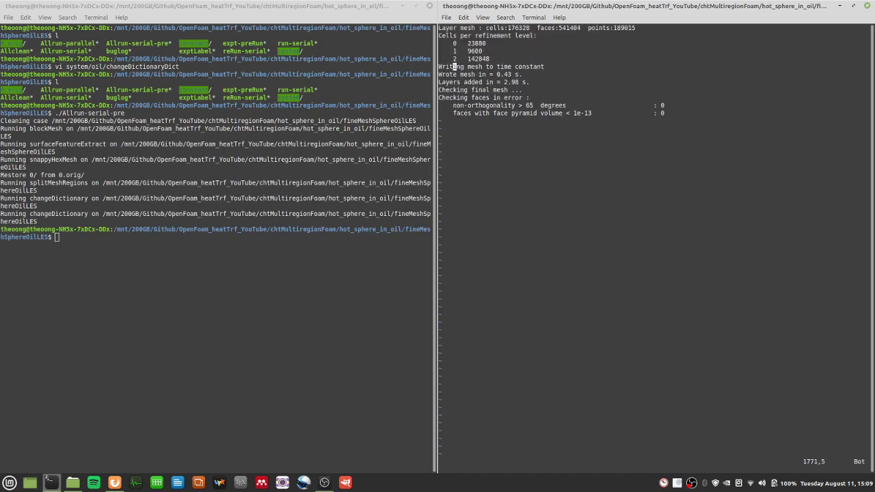
key("Up")
key("Up")
key("Up")
key("Up")
key("Up")
key("Up")
key("Up")
key("Up")
key("Up")
key("Up")
key("Up")
key("Up")
key("Up")
key("Up")
key("Up")
key("Up")
key("Up")
key("Up")
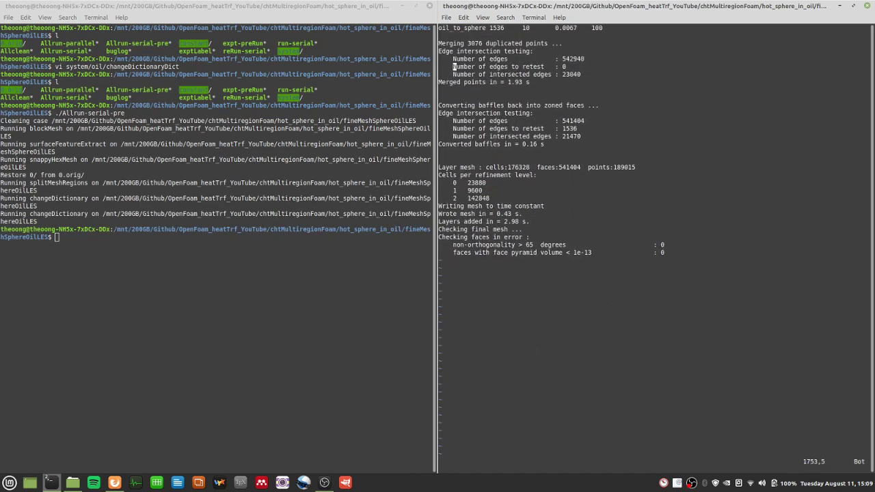
scroll(615, 321, "up", 18)
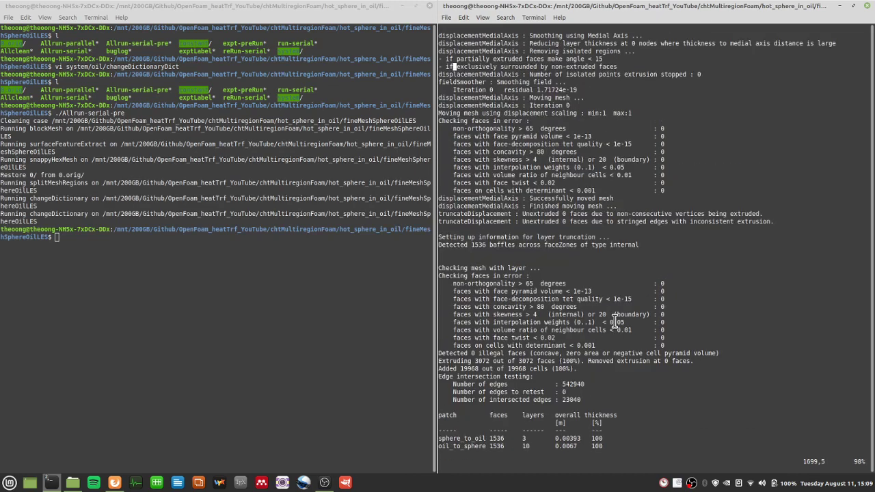
scroll(615, 322, "up", 11)
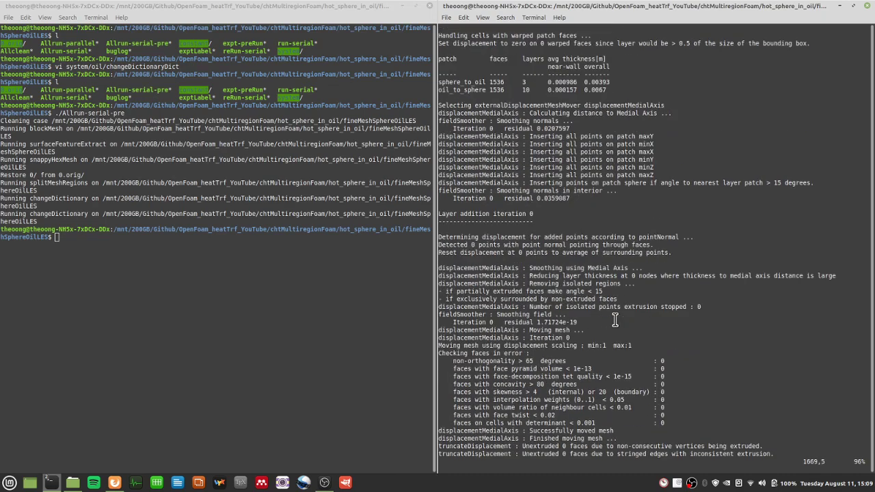
scroll(617, 321, "down", 20)
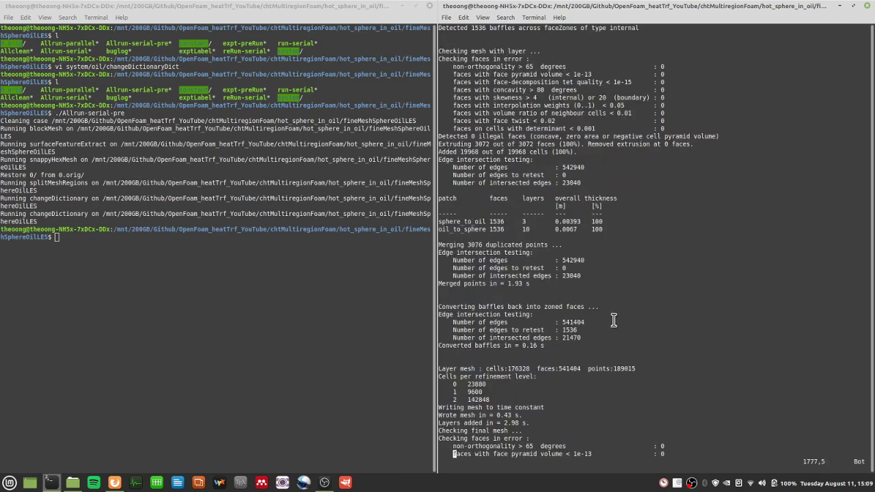
Step: Go back to the end of the snappyHexMesh log, mark the summary lines, and quit
type(":q")
key("Return")
key("Up")
key("Return")
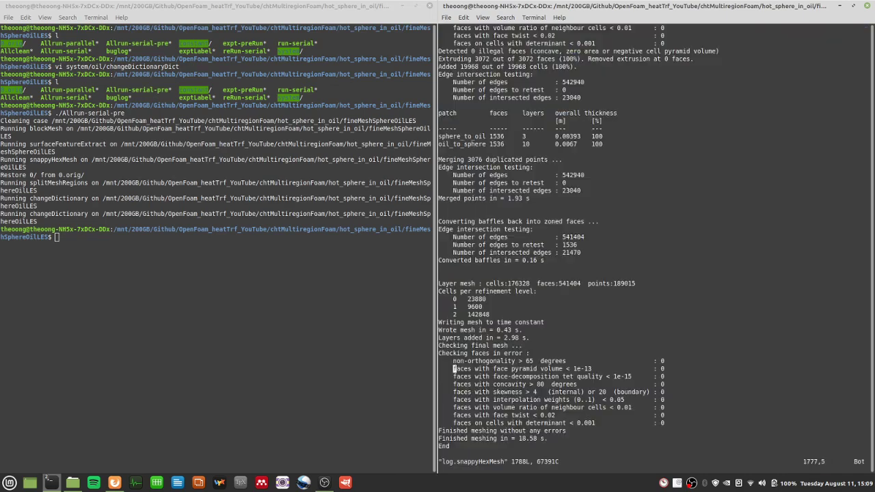
scroll(617, 322, "down", 5)
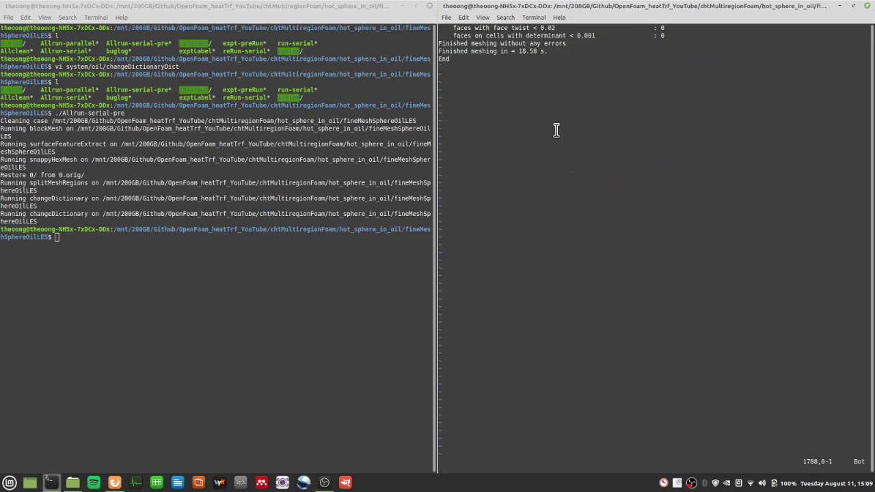
left_click_drag(557, 86, 557, 37)
left_click(576, 94)
type(":q")
key("Return")
Step: Run checkMesh in the left terminal and confirm the 176328 total cell count
left_click(253, 236)
type("checkMesh")
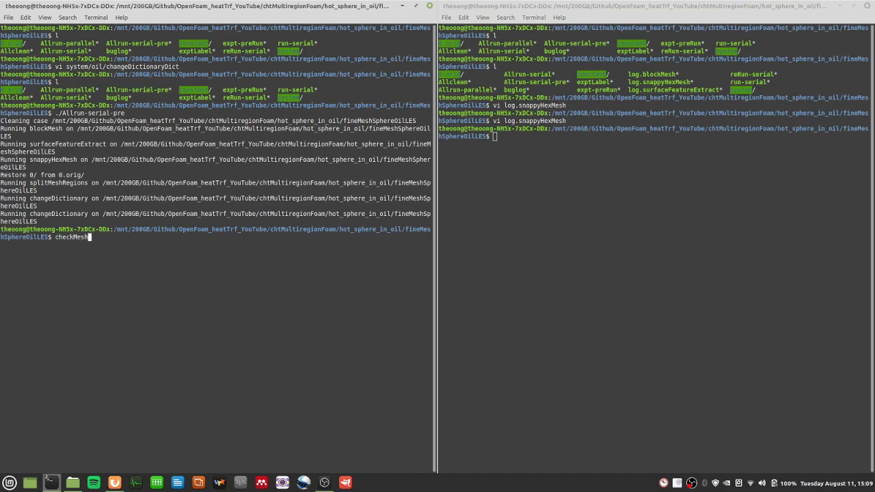
key("Return")
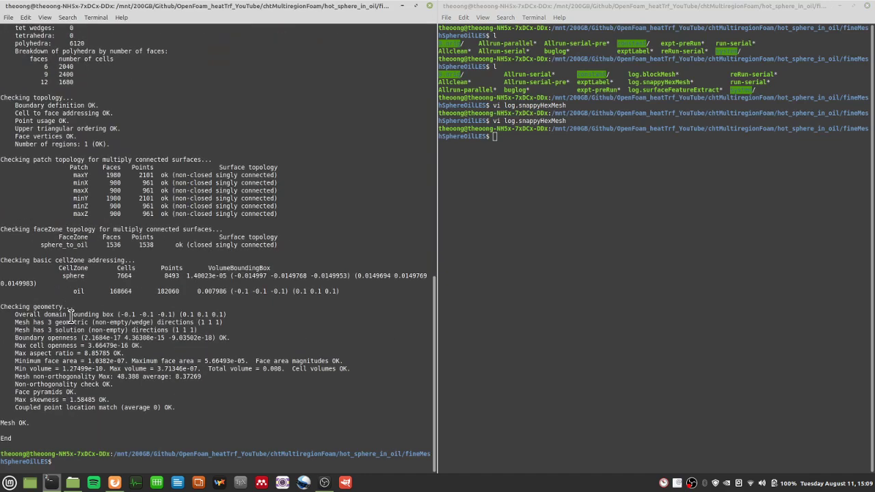
scroll(92, 301, "up", 6)
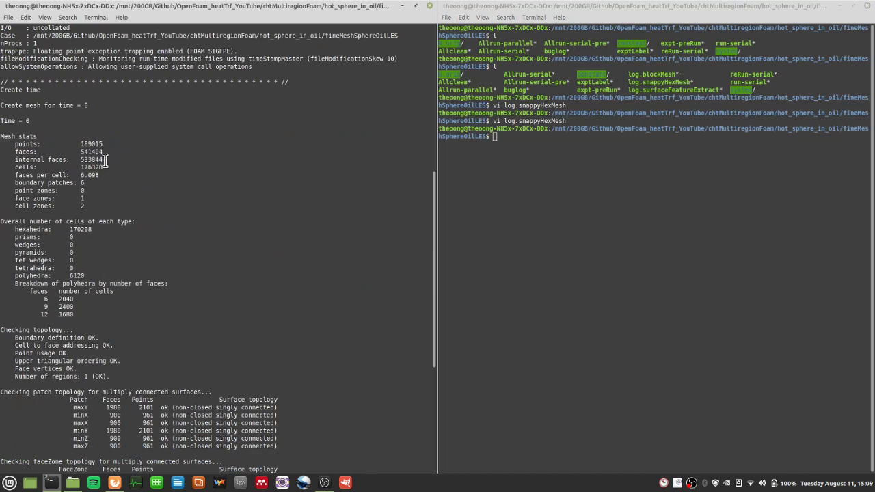
left_click_drag(106, 167, 52, 170)
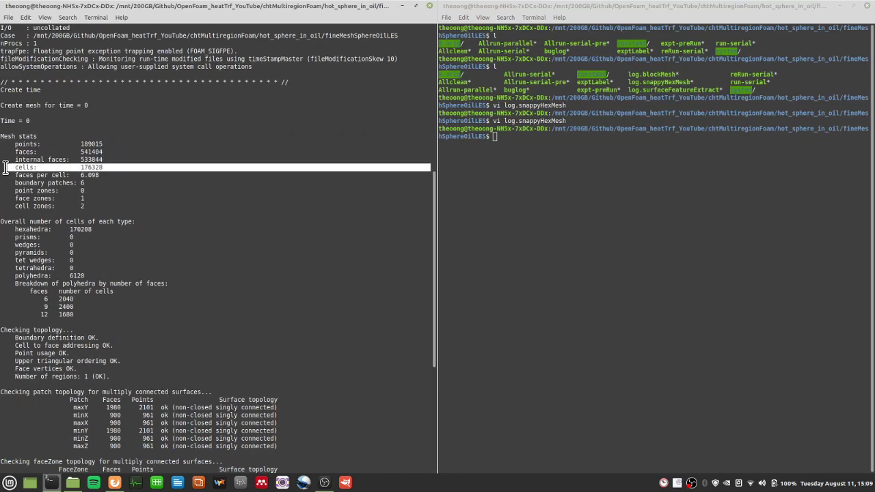
left_click(78, 192)
scroll(166, 279, "up", 10)
scroll(205, 355, "down", 20)
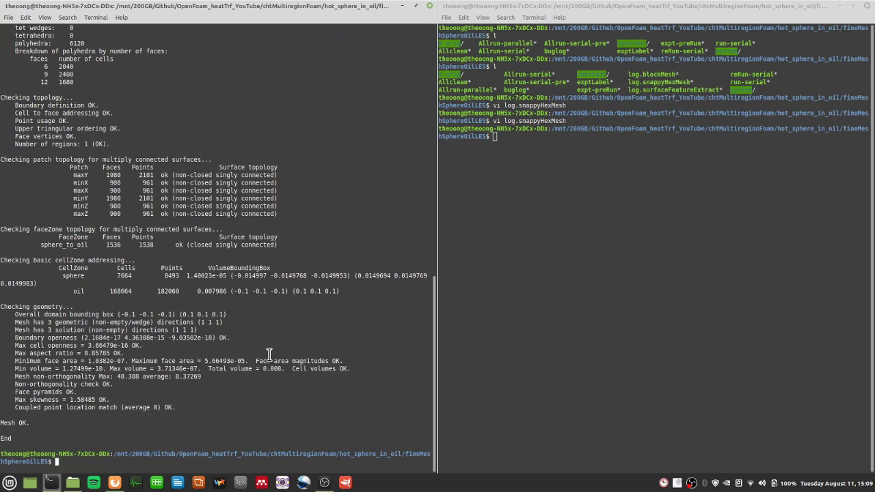
Step: Clear and relist the left terminal, then enter the chtMultiRegionFoam solver command
type("l")
key("Return")
type("clearl")
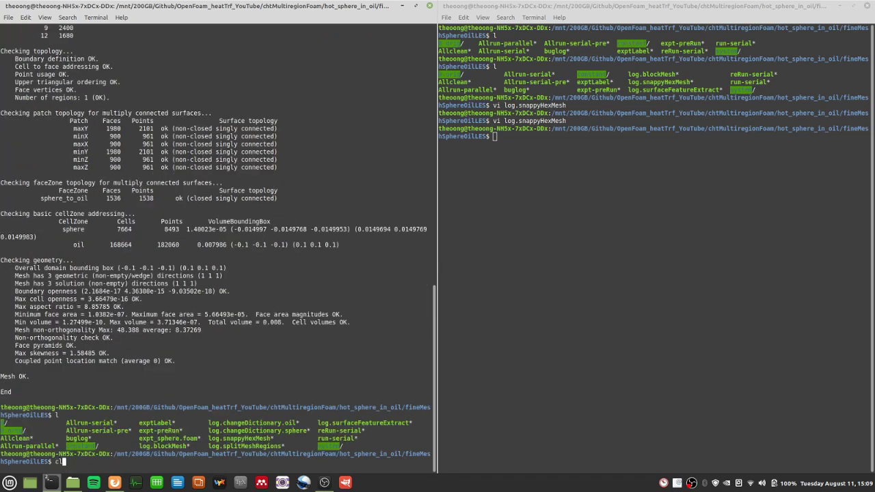
key("Return")
key("Return")
type("c")
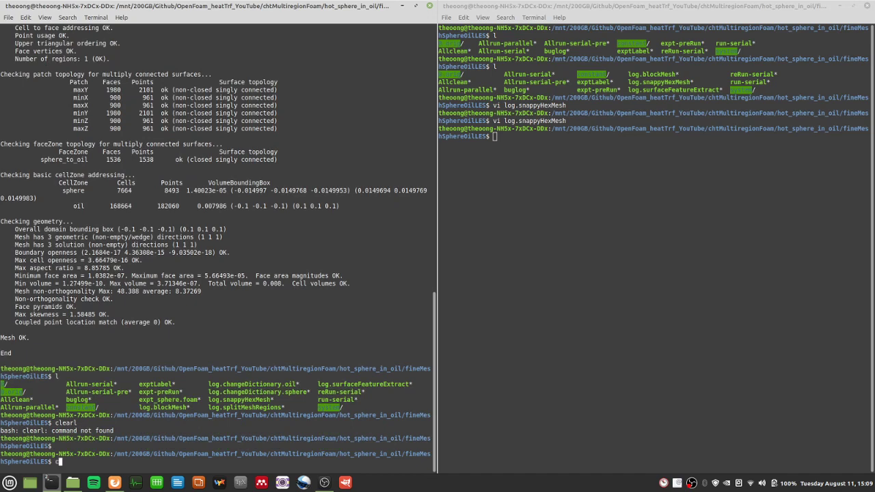
type("lear")
key("Return")
type("l")
key("Return")
type("chtMul")
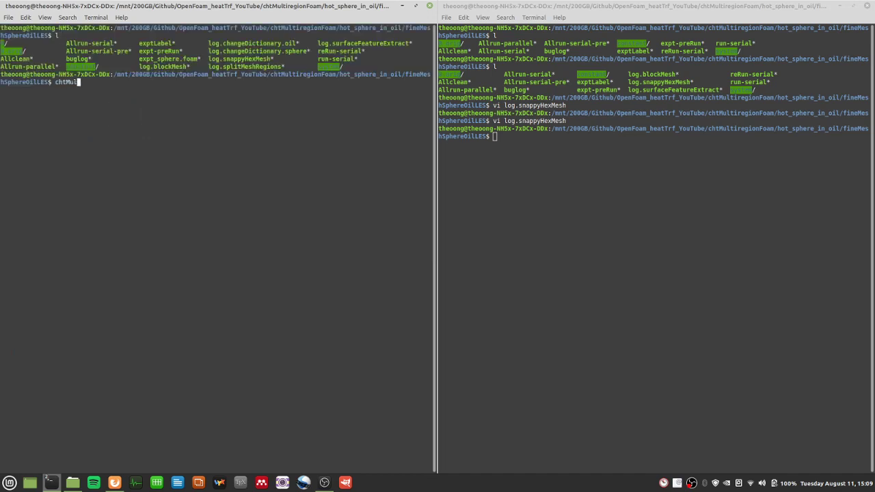
type("tiRegionFoam")
Step: Start chtMultiRegionFoam and inspect the floating point exception stack trace
key("Return")
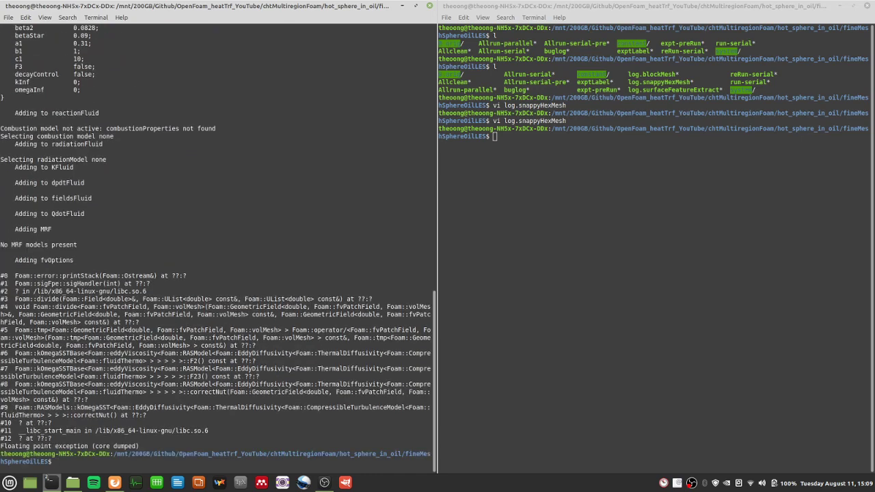
left_click_drag(65, 224, 144, 451)
left_click(293, 257)
triple_click(4, 276)
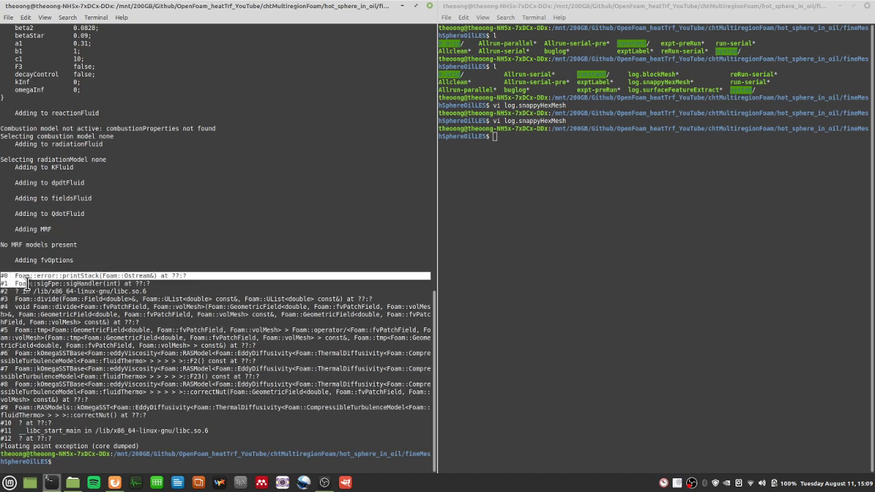
left_click_drag(20, 283, 146, 444)
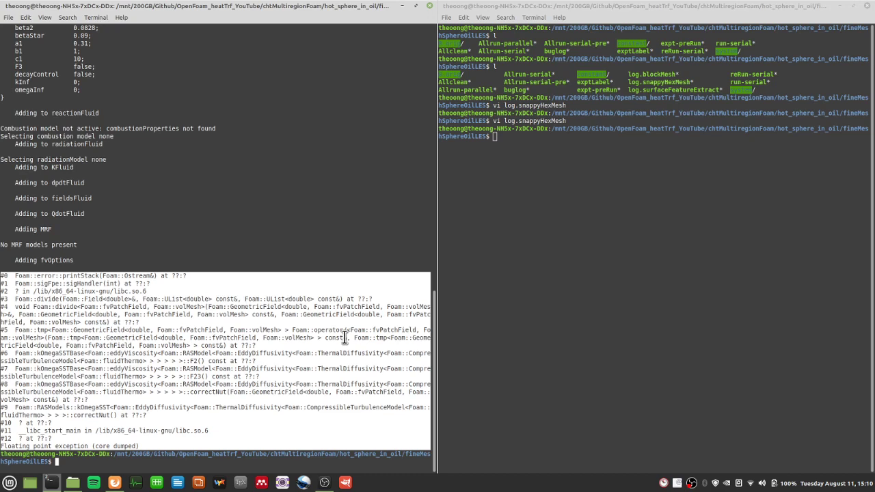
Step: Clear the terminal and relist the case folder
type("l")
key("Return")
type("clear")
key("Return")
type("l")
key("Return")
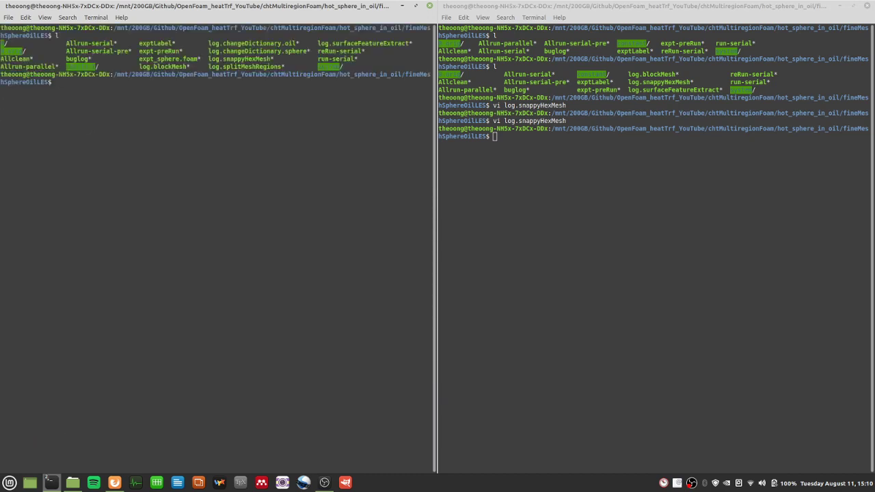
Step: From the constant folder, open oil/turbulenceProperties and look over its simulationType, LES and RAS blocks
type("cd constant")
key("Return")
type("l")
key("Return")
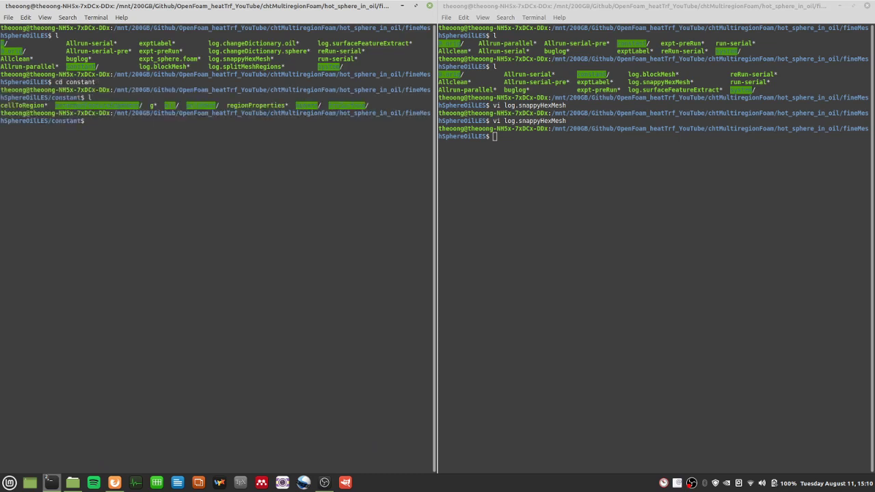
type("vi oil/tu")
key("Tab")
key("Return")
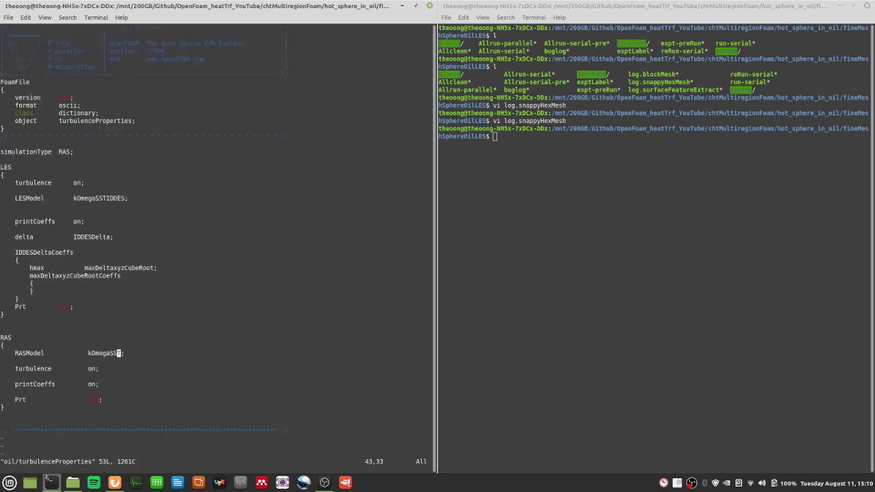
key("Down")
Step: Insert a 'RASModel kEpsilon;' line under the RAS block and save the file
key("Down")
key("Down")
key("Down")
key("Down")
key("Down")
key("Down")
key("Up")
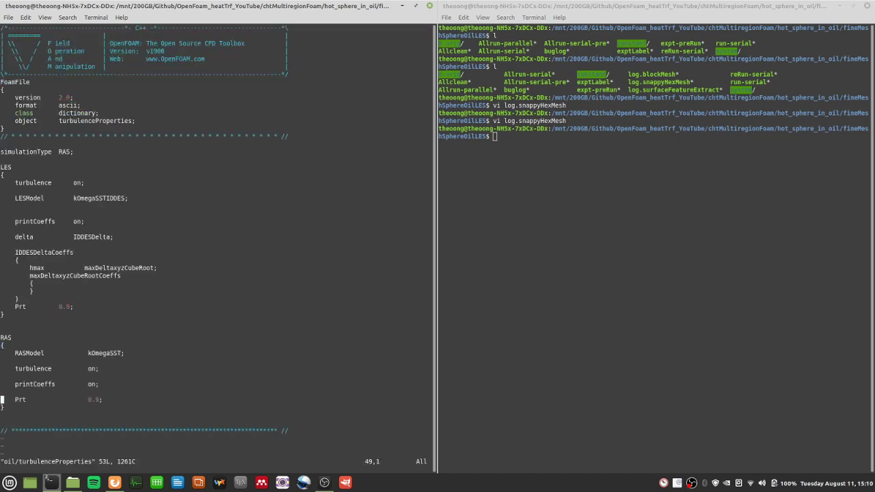
key("Up")
key("Up")
key("Up")
key("Up")
left_click_drag(50, 159, 166, 366)
left_click(153, 330)
left_click_drag(77, 145, 44, 152)
left_click(44, 154)
key("Down")
type("i   ")
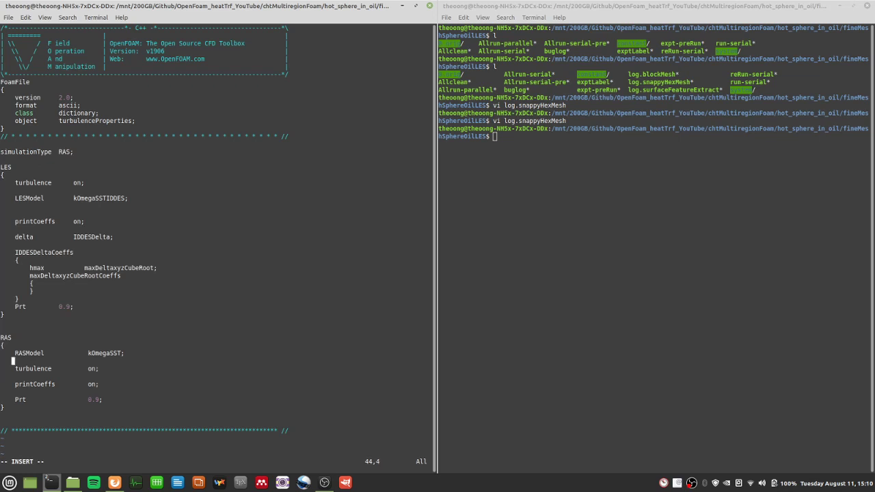
type("RASModel")
key("Tab")
key("Tab")
key("Tab")
key("Tab")
key("BackSpace")
key("BackSpace")
type("kEpsilon;")
key("Escape")
type(":wq")
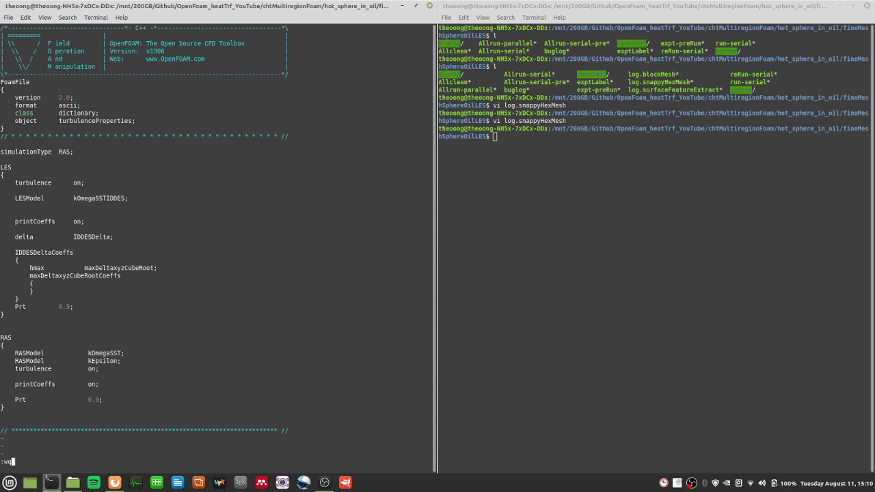
key("Return")
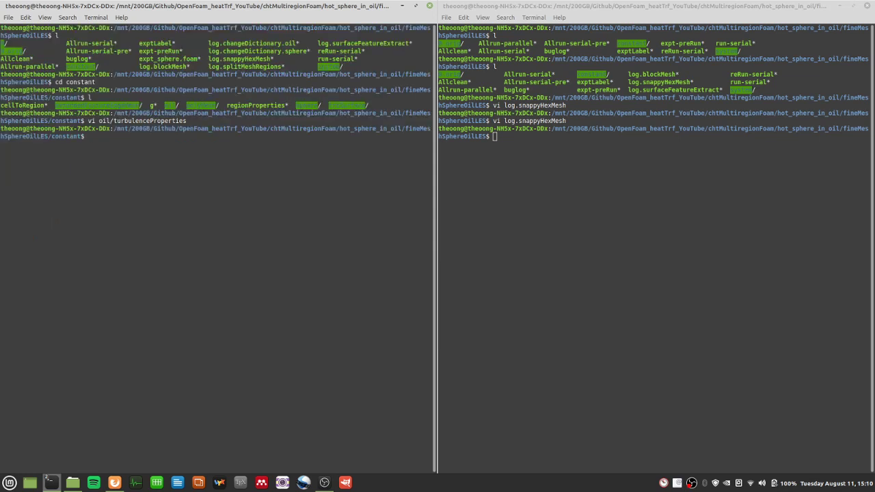
Step: Return to the case folder and rerun chtMultiRegionFoam
type("cd ..")
key("Return")
type("l")
key("Return")
type("ch")
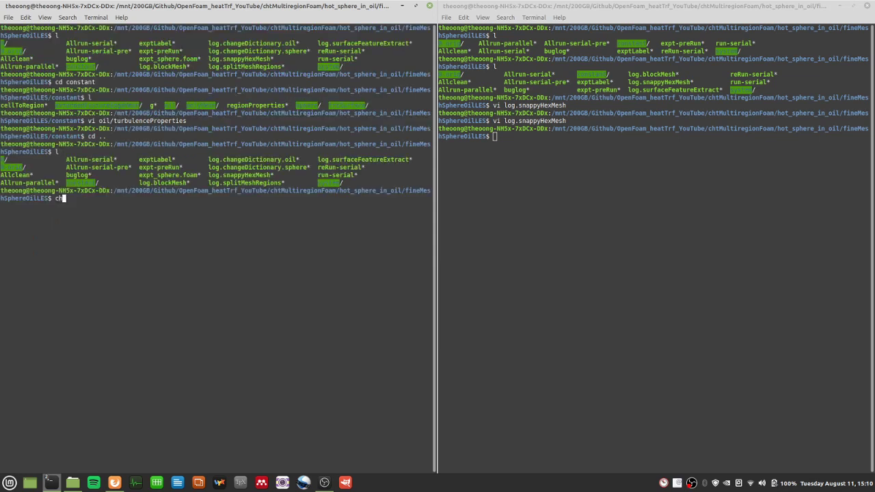
type("tMultiRegionFoam")
key("Return")
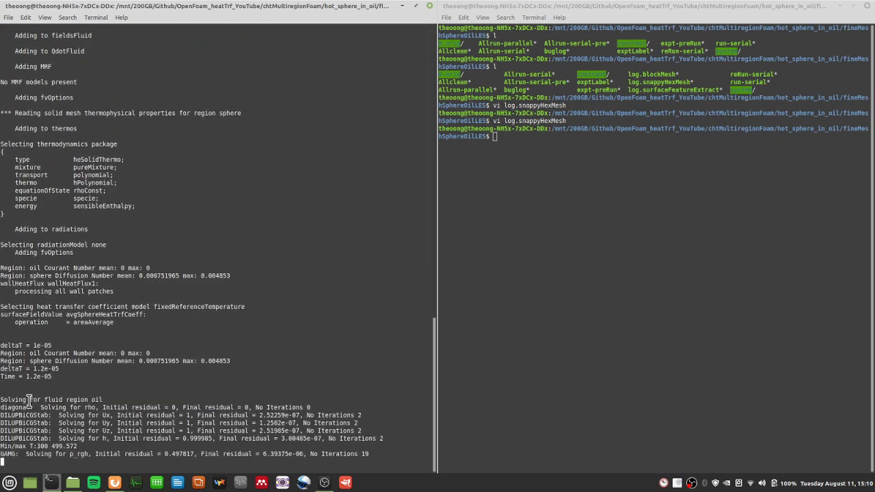
Step: Inspect the FOAM FATAL ERROR about negative initial temperature T0 -160.555 and its stack trace
left_click_drag(29, 451, 157, 438)
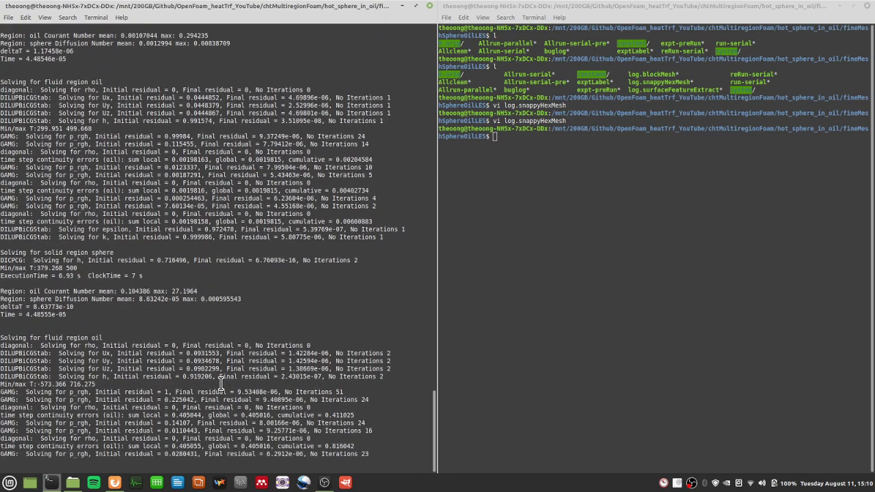
scroll(216, 383, "up", 2)
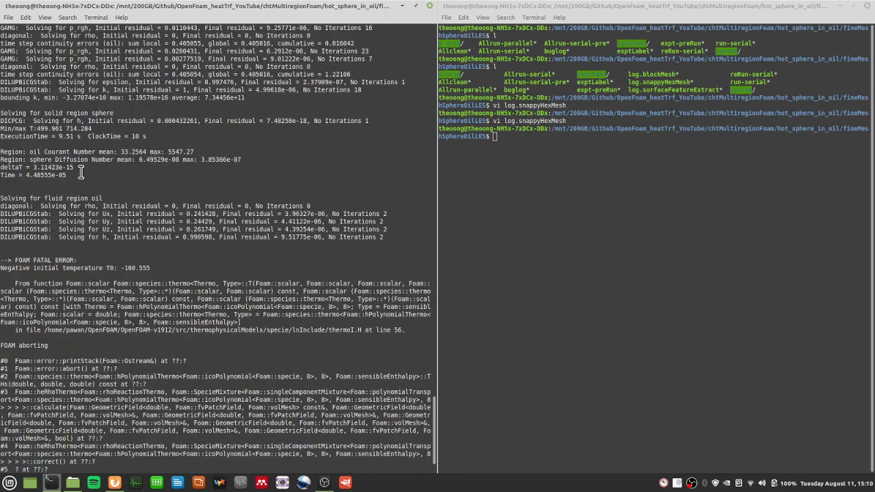
left_click_drag(146, 259, 165, 270)
scroll(139, 273, "down", 2)
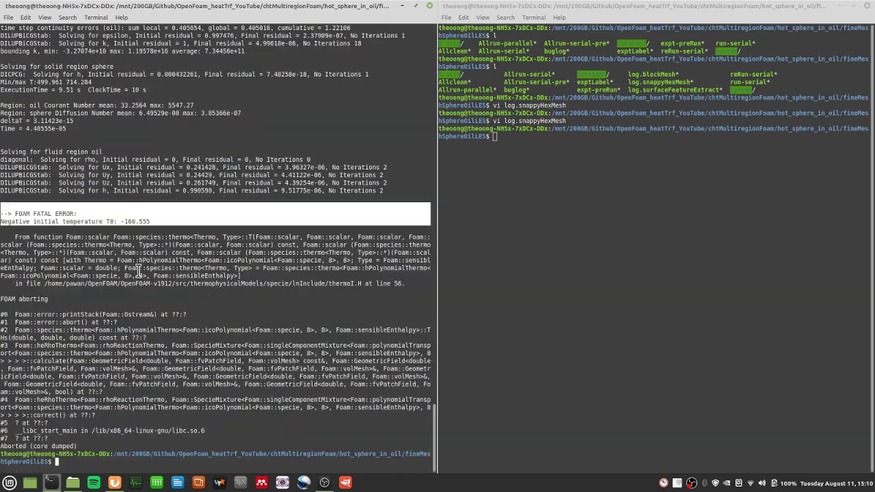
left_click_drag(100, 438, 49, 341)
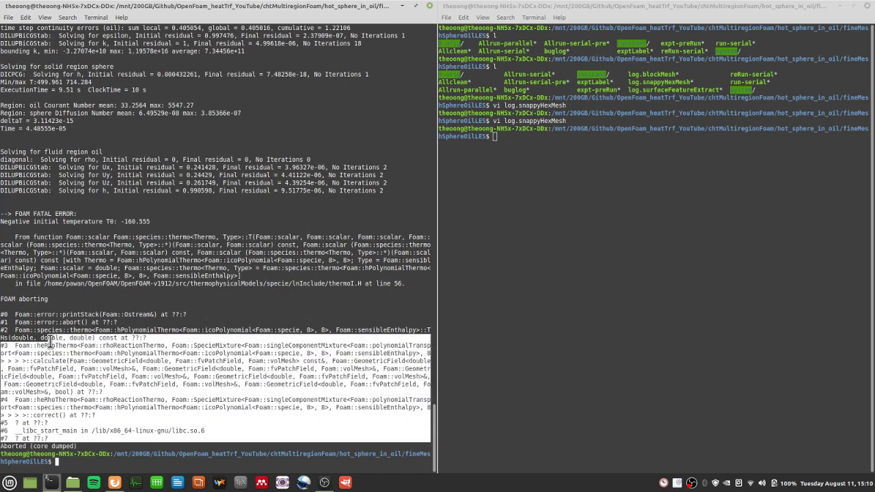
type("l")
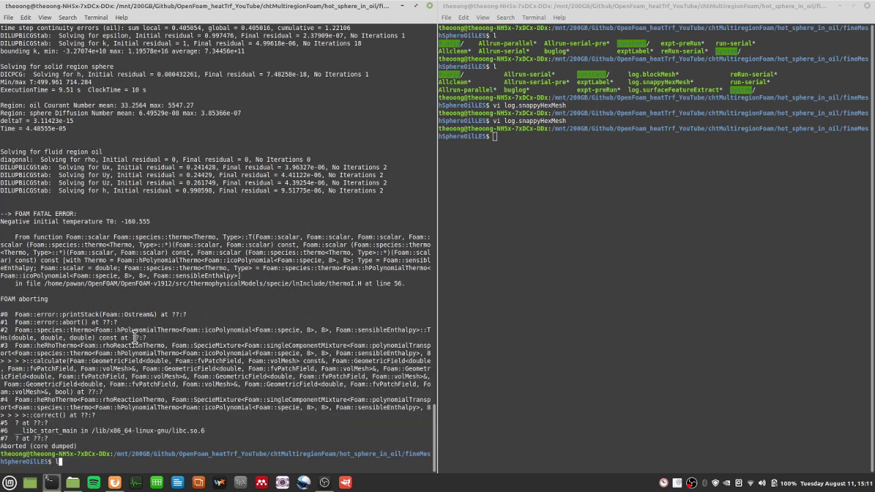
key("BackSpace")
Step: Review the fatal error and stack trace ending in Aborted (core dumped), then clear the terminal
left_click_drag(194, 136, 222, 130)
left_click(242, 293)
left_click(222, 128)
left_click_drag(113, 441, 59, 314)
left_click(58, 314)
left_click_drag(5, 314, 116, 448)
left_click(117, 447)
type("clear")
key("Return")
Step: Go into constant/oil and open its turbulenceProperties file in vi
type("l")
key("Return")
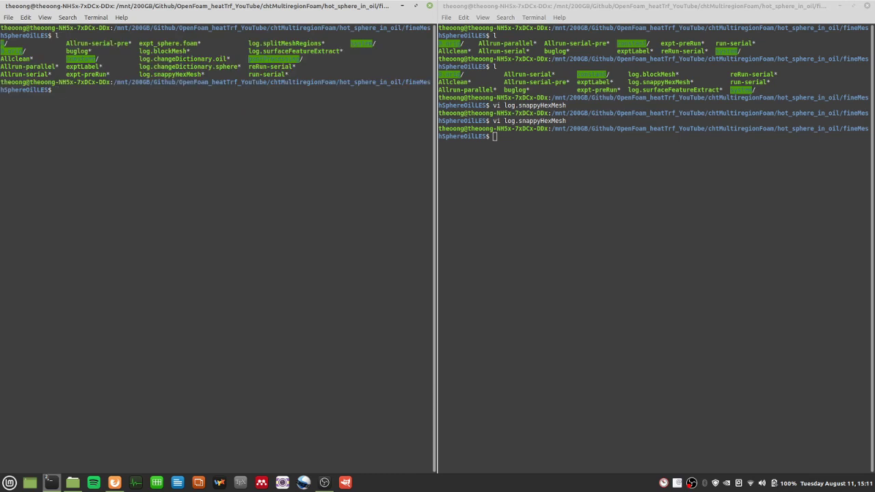
type("cd constant")
key("Return")
type("l")
key("Return")
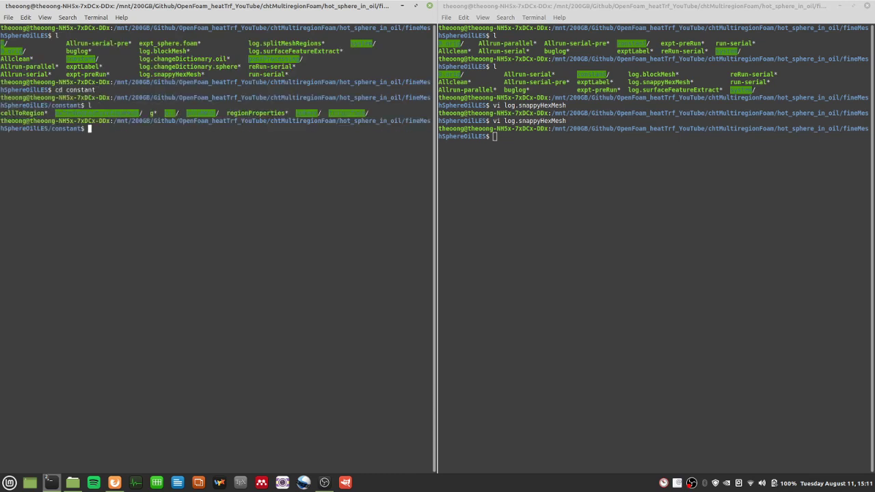
type("cd oil")
key("Return")
type("l")
key("Return")
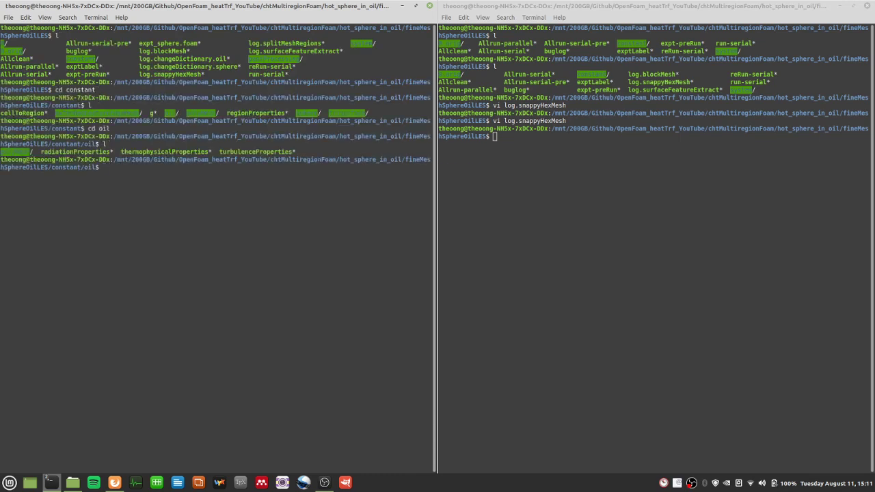
type("vi tu")
key("Tab")
key("Return")
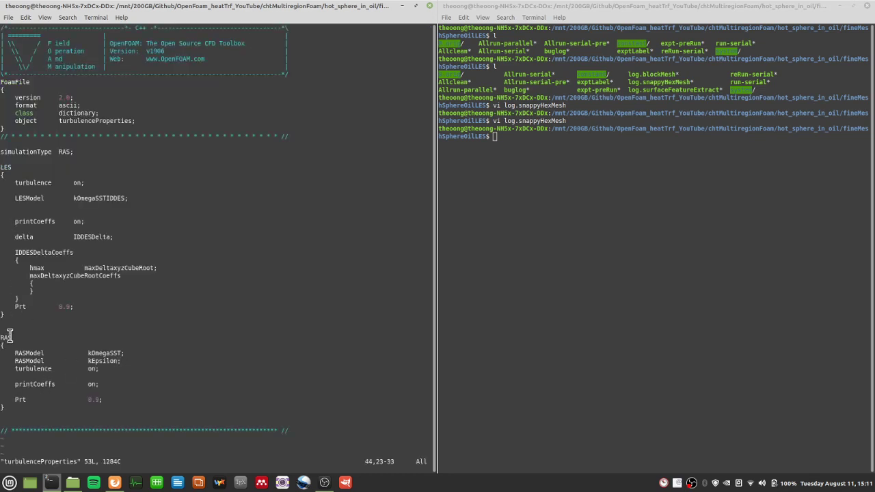
Step: Locate the simulationType RAS entry, past the kOmegaSST model block
left_click_drag(10, 336, 118, 330)
left_click(66, 408)
left_click(119, 337)
key("braceleft")
left_click(118, 276)
left_click_drag(123, 353, 15, 352)
left_click(114, 333)
left_click_drag(99, 198, 123, 199)
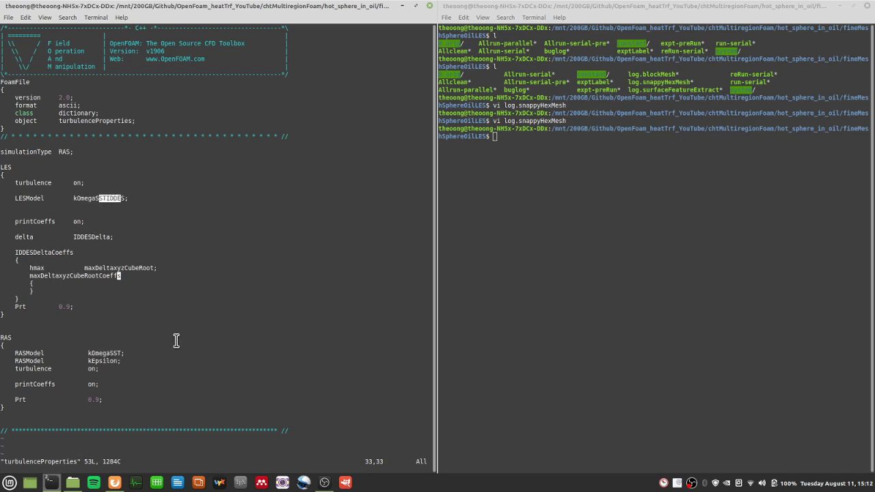
key("Up")
key("Up")
key("Up")
key("Up")
key("Up")
key("Up")
key("Up")
key("Up")
key("Up")
key("Up")
key("Up")
key("Up")
key("Up")
key("Up")
key("Up")
key("Up")
key("Left")
Step: Change simulationType from RAS to LES, save with :wq and list the oil folder
key("i")
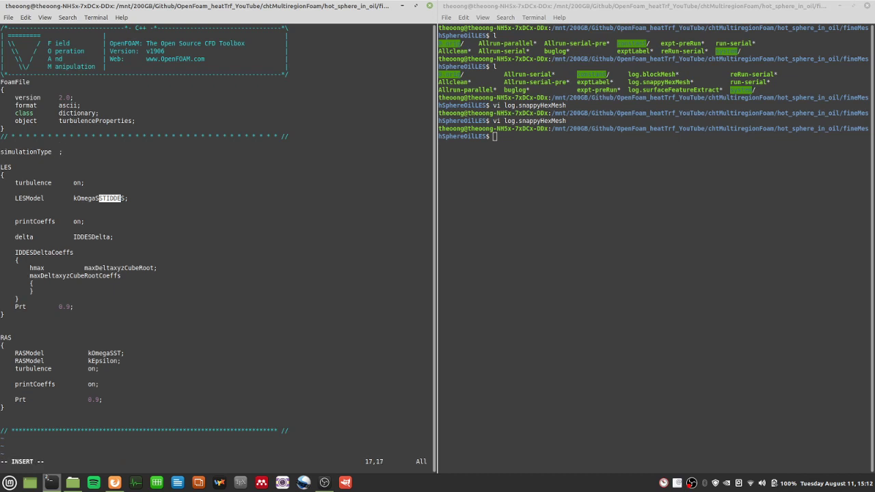
mouse_move(138, 339)
left_mouse_down()
mouse_move(41, 142)
mouse_move(61, 152)
mouse_move(148, 342)
left_mouse_up()
left_click(86, 164)
left_click(174, 313)
type("ES;")
key("Escape")
type(":wq")
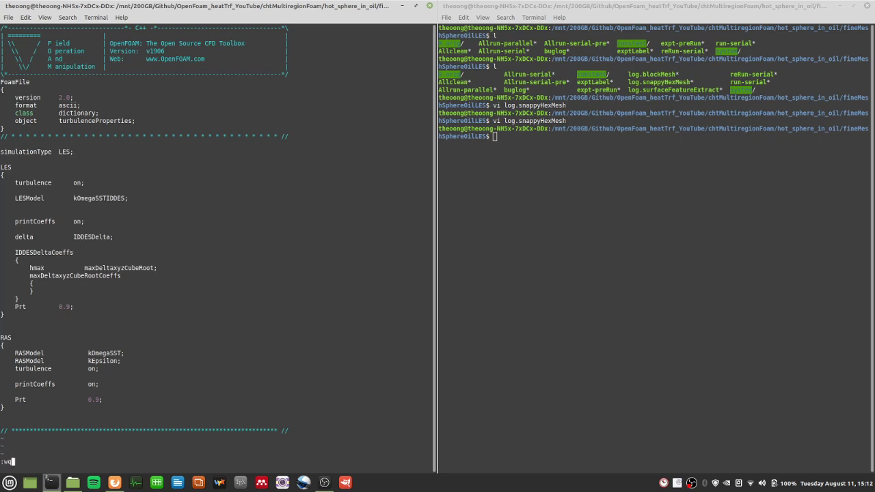
key("Return")
type("l")
key("Return")
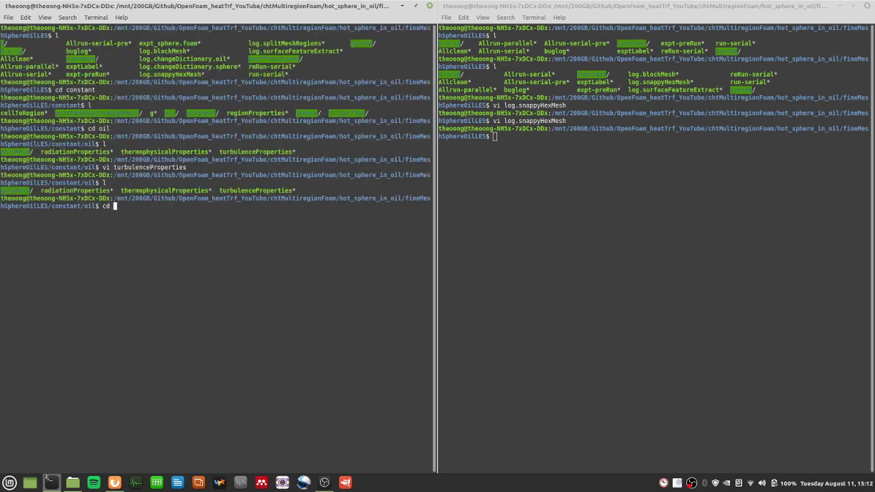
Step: Move up from constant/oil to the case directory and list it
type("..")
key("Return")
type("lLES/constant$")
key("Return")
type("cd ..")
key("Return")
type("l")
key("Return")
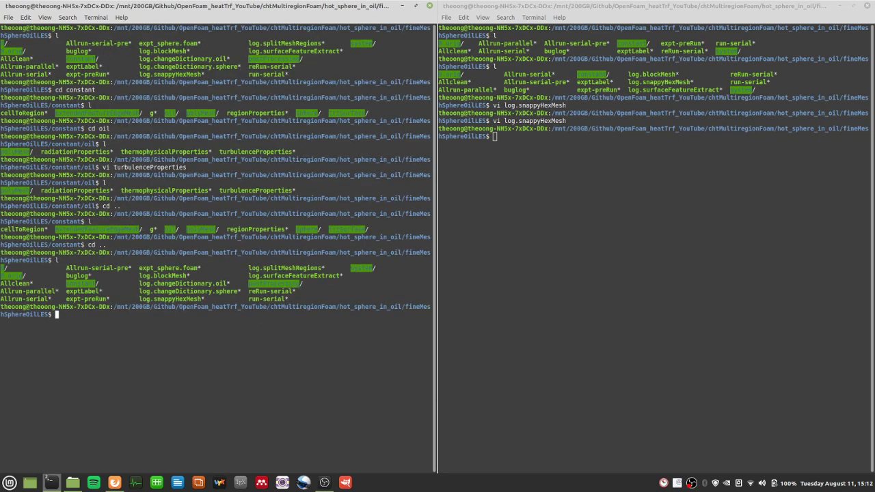
Step: Rerun chtMultiRegionFoam, inspect the floating point exception trace, then clear the screen and list files
type("chtMultiRegionFoam")
key("Return")
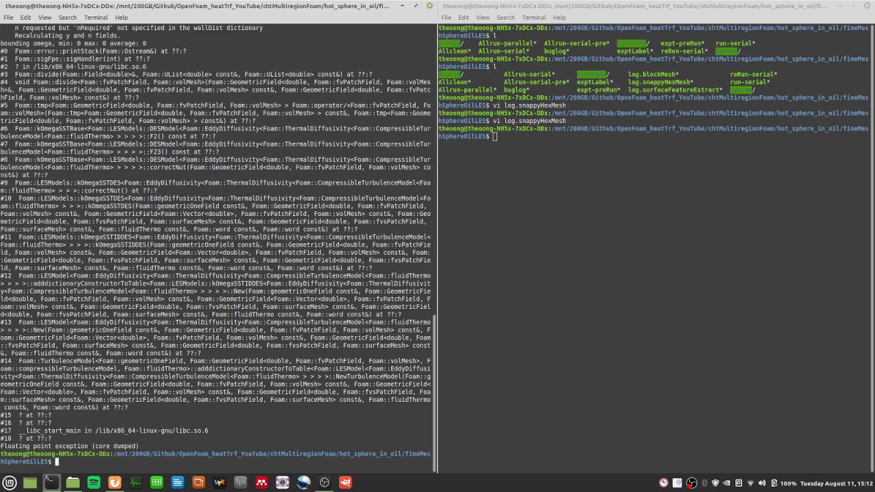
scroll(67, 235, "up", 6)
mouse_move(16, 172)
left_mouse_down()
mouse_move(219, 313)
mouse_move(220, 431)
left_mouse_up()
scroll(223, 391, "down", 6)
left_click(222, 391)
type("l")
key("ctrl+l")
key("Return")
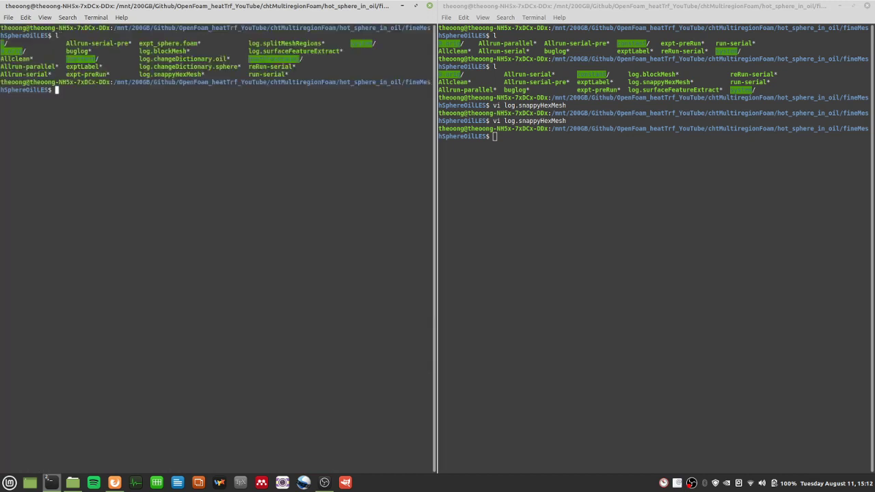
Step: Open system/oil/changeDictionaryDict in vi and move down to the omega boundary entries
type("vi system/oil/")
type("cha")
key("Tab")
key("Return")
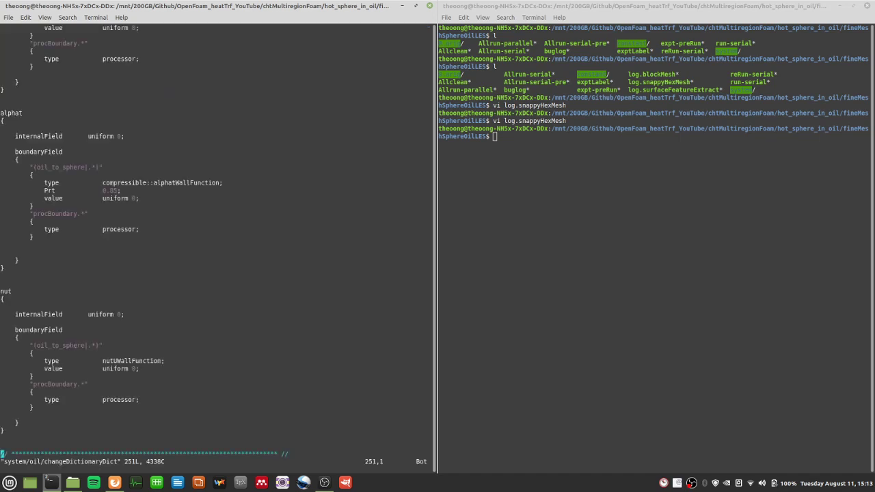
key("ctrl+b")
key("ctrl+b")
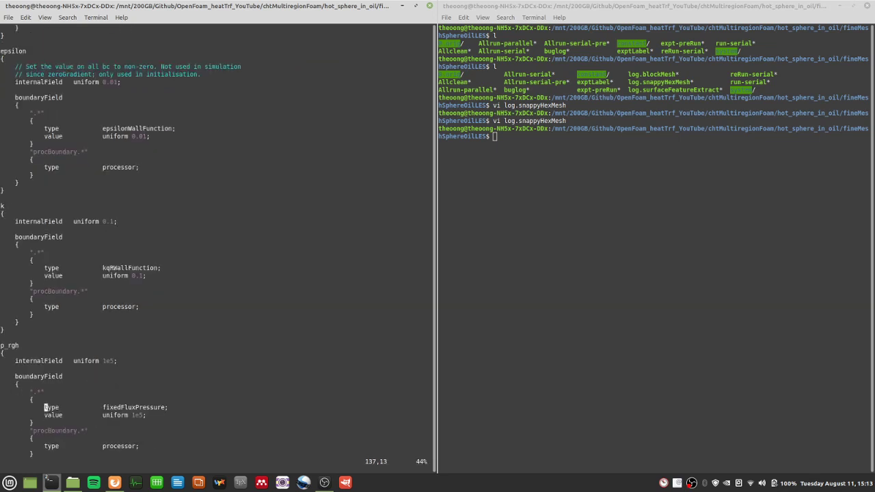
key("j")
key("j")
key("j")
key("j")
key("j")
key("j")
key("j")
key("j")
key("j")
key("j")
key("j")
key("j")
key("j")
key("j")
key("j")
key("j")
key("j")
key("j")
key("j")
key("j")
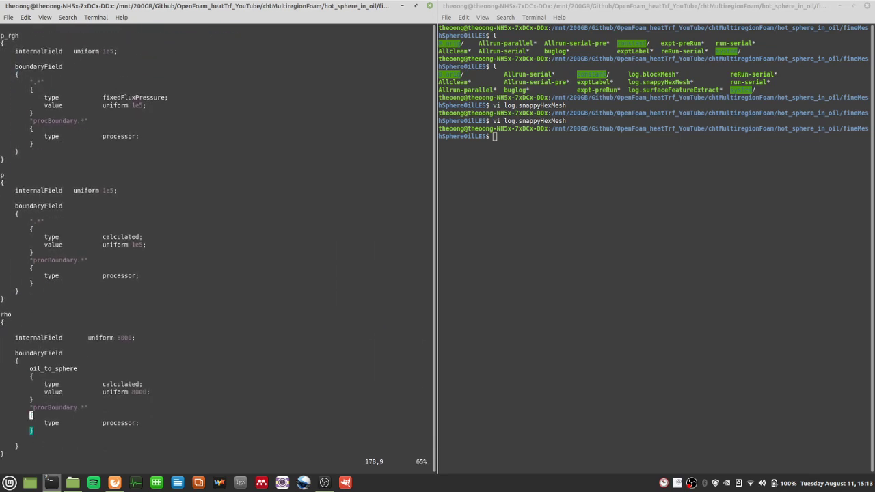
key("j")
key("j")
key("j")
key("j")
key("j")
key("j")
key("j")
key("j")
key("j")
key("j")
key("j")
key("j")
key("j")
key("j")
key("j")
key("j")
key("j")
key("j")
key("j")
key("j")
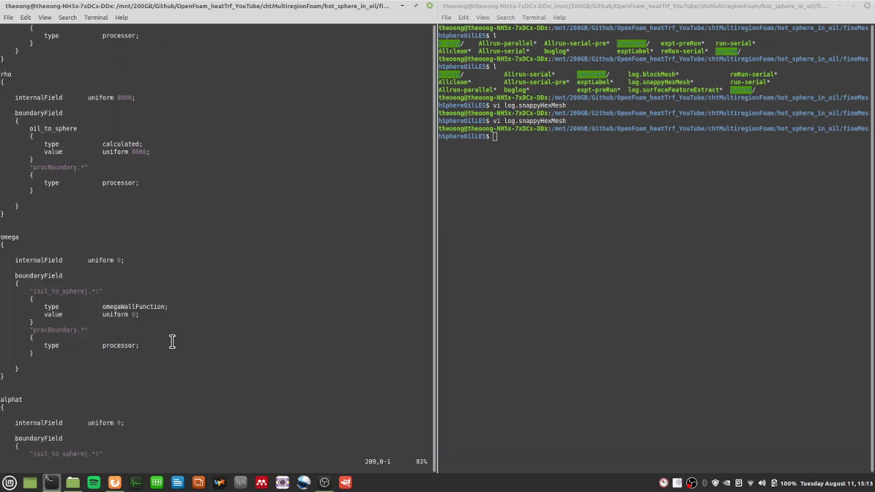
key("j")
key("j")
key("j")
key("j")
key("j")
key("j")
key("j")
key("j")
key("j")
key("j")
key("j")
key("j")
key("j")
key("j")
key("j")
key("j")
key("j")
key("j")
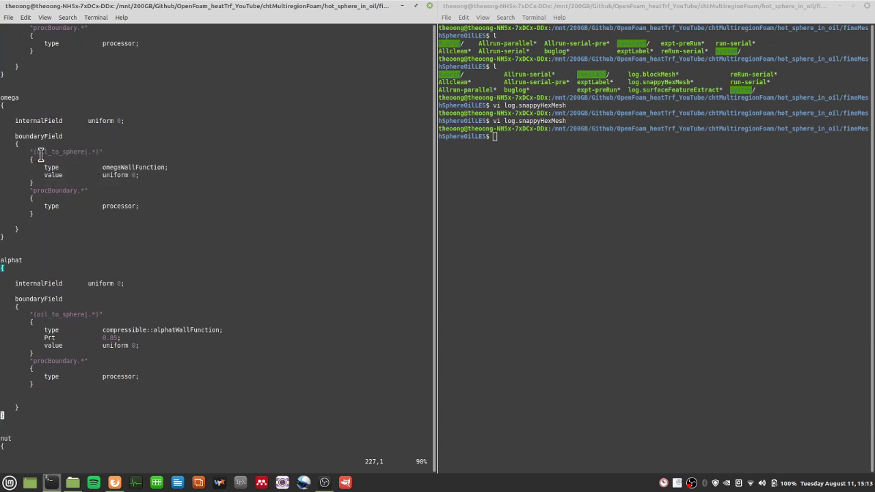
Step: Inspect the oil_to_sphere wall-function type and value in the omega, alphat and nut blocks
left_click_drag(37, 154, 85, 155)
left_click_drag(142, 186, 190, 162)
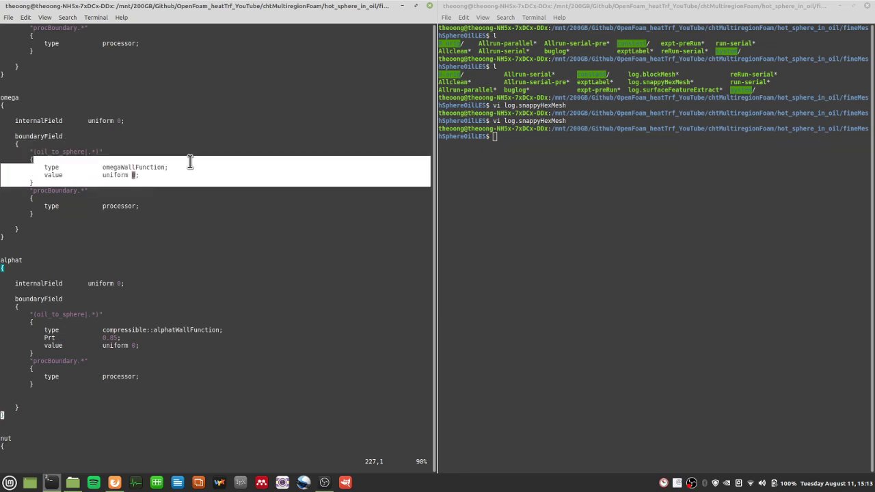
key("n")
scroll(219, 319, "down", 6)
key("n")
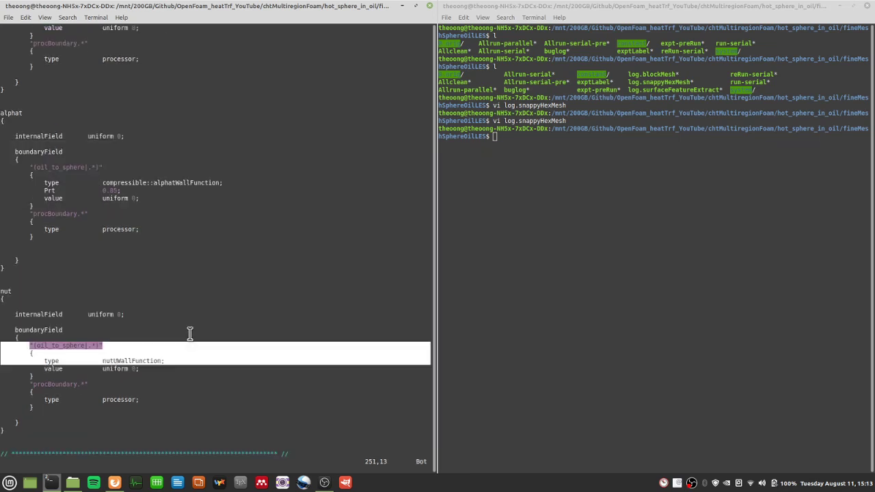
scroll(205, 355, "up", 15)
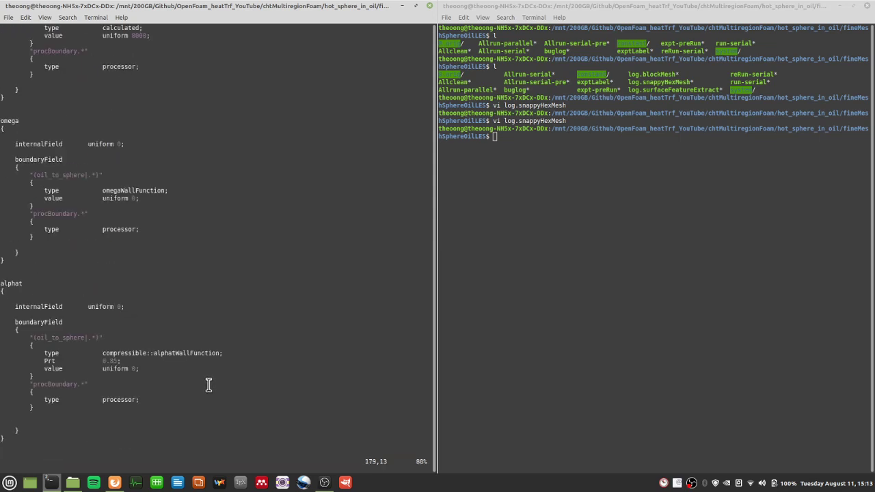
left_click_drag(166, 254, 200, 267)
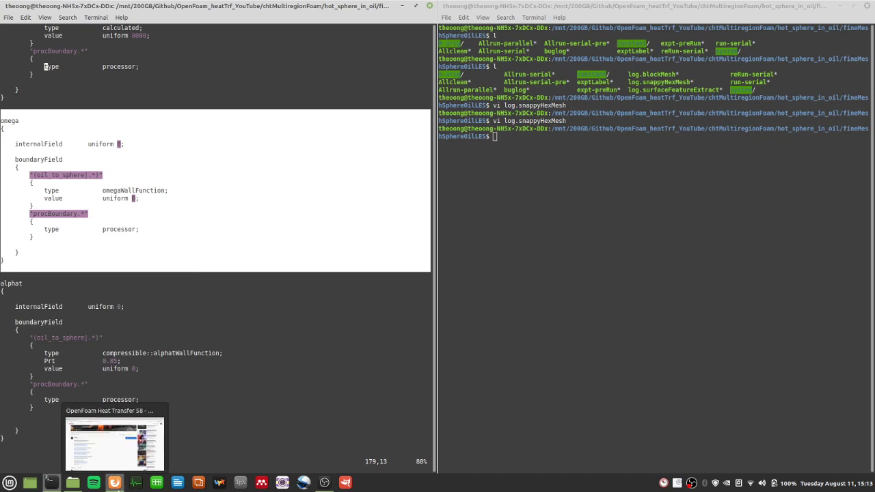
left_click(116, 482)
Step: Search Google for 'k omega sst model' and briefly check the Autodesk SST K-Omega result
left_click(210, 18)
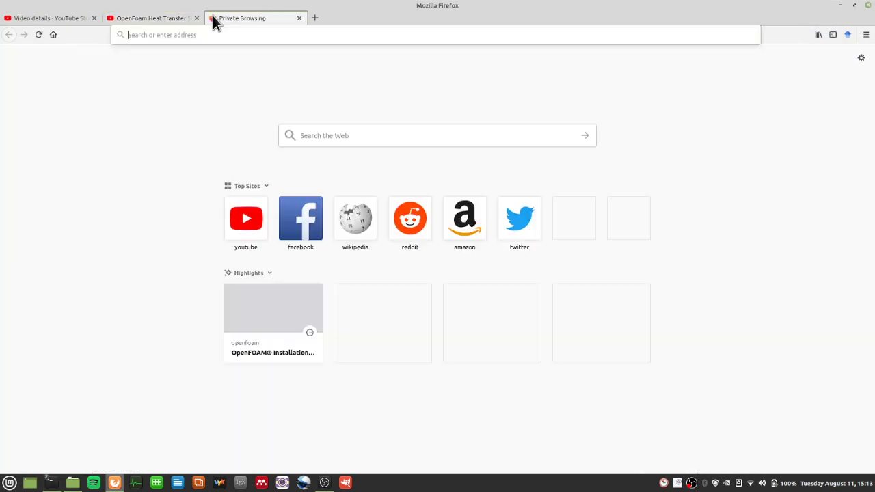
type("k omega sst model")
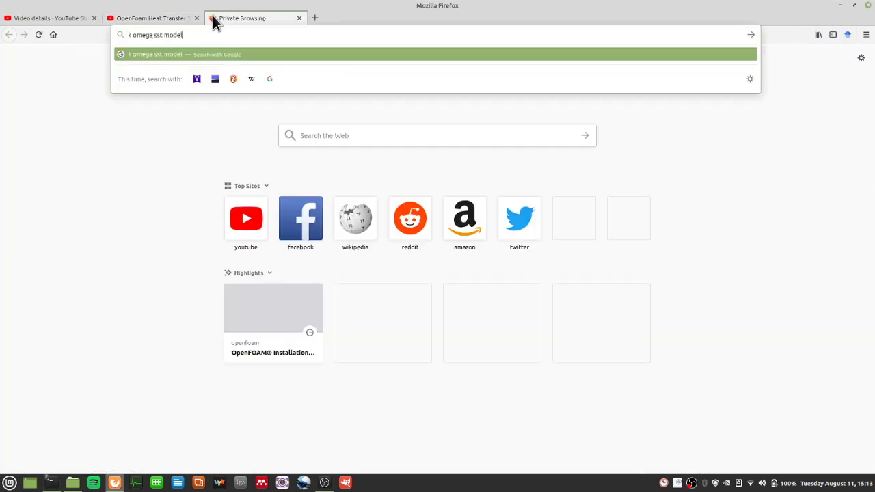
key("Return")
left_click(235, 141)
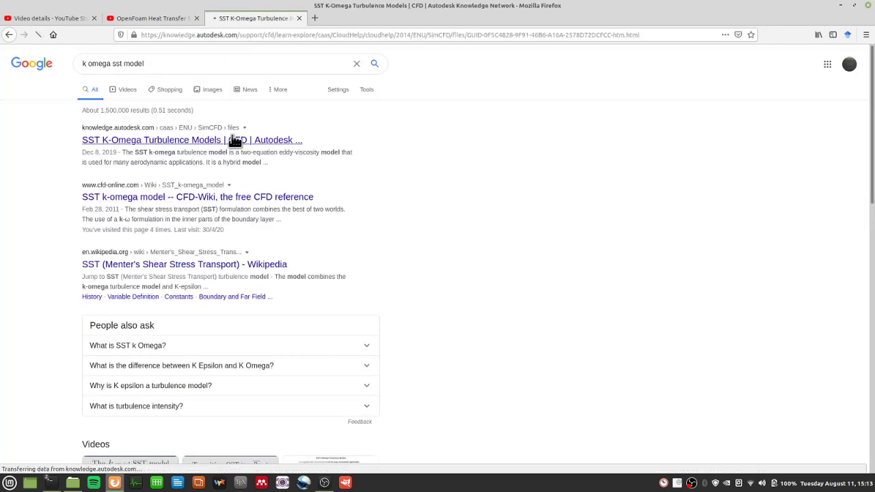
left_click(9, 35)
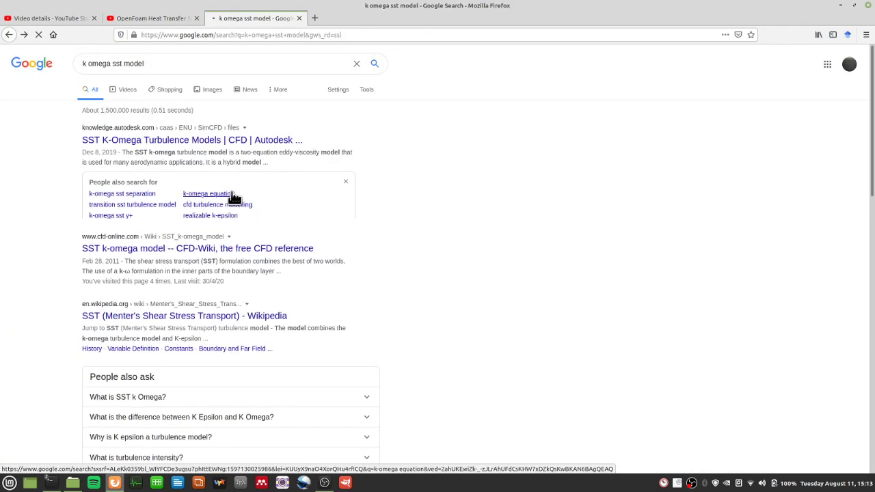
Step: Read through SimScale's K-omega SST documentation, then go back to the search results
scroll(237, 315, "down", 3)
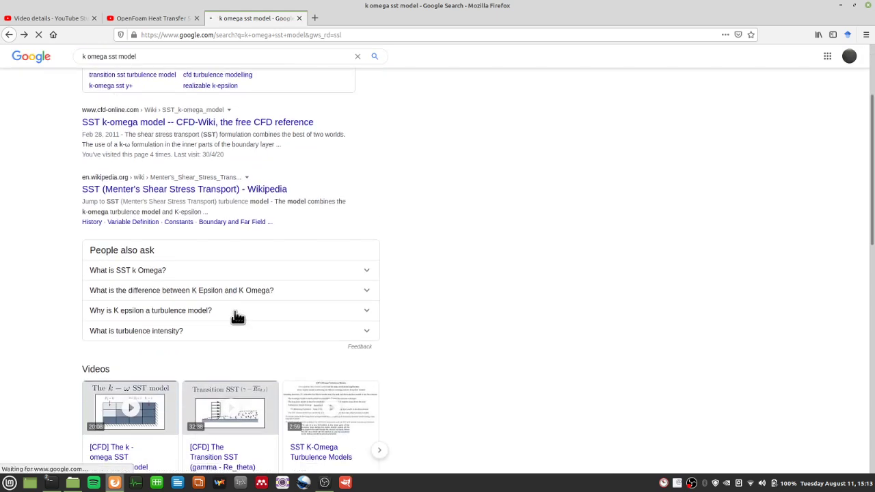
scroll(236, 314, "down", 5)
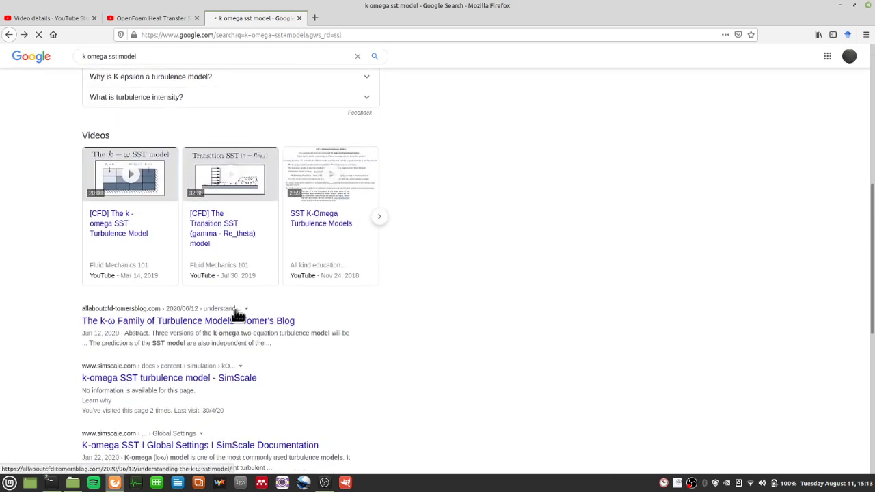
left_click(210, 380)
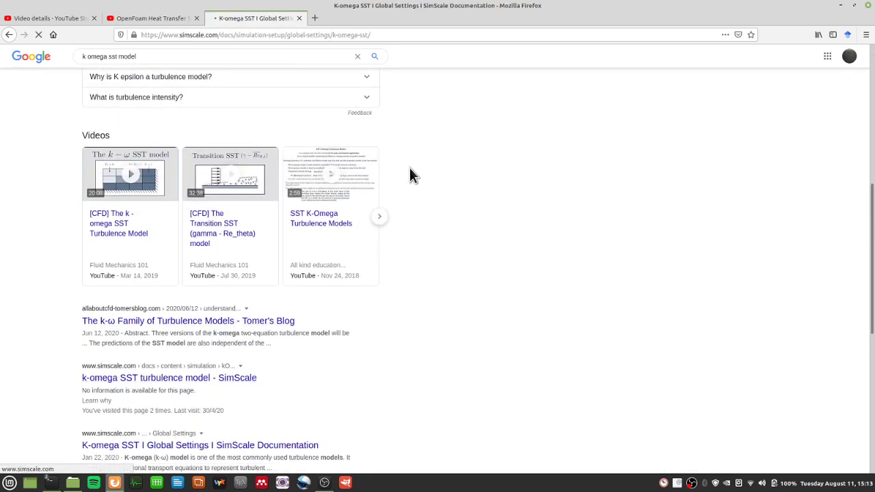
scroll(410, 174, "up", 3)
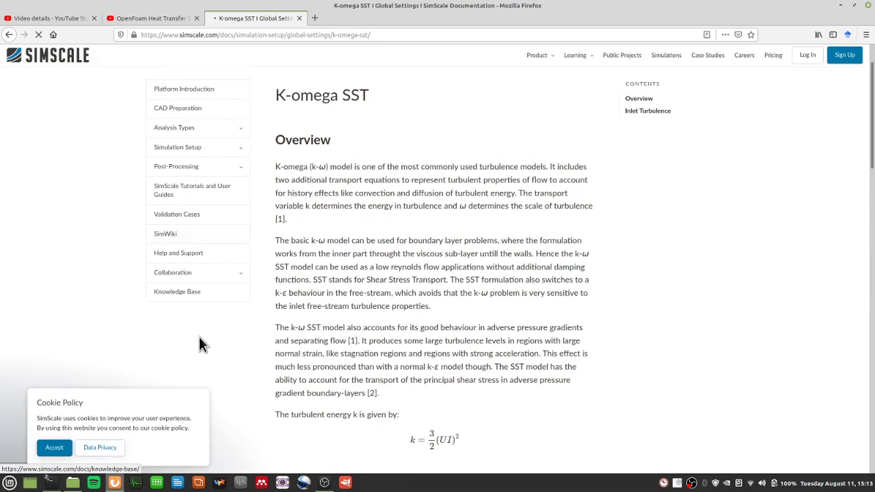
scroll(205, 345, "down", 5)
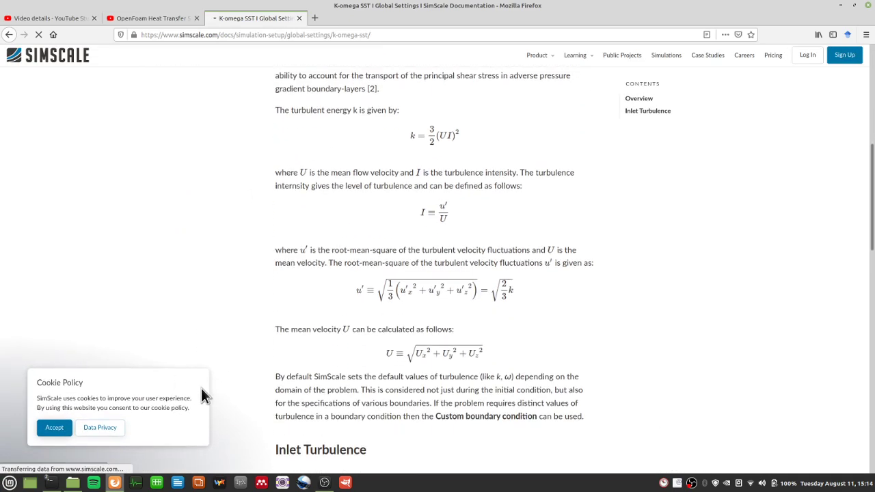
scroll(483, 404, "down", 12)
scroll(483, 404, "up", 4)
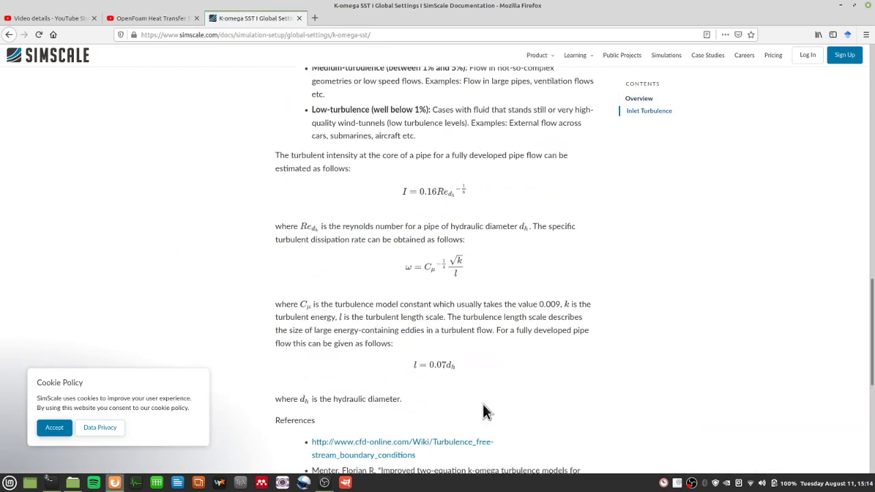
scroll(483, 411, "up", 10)
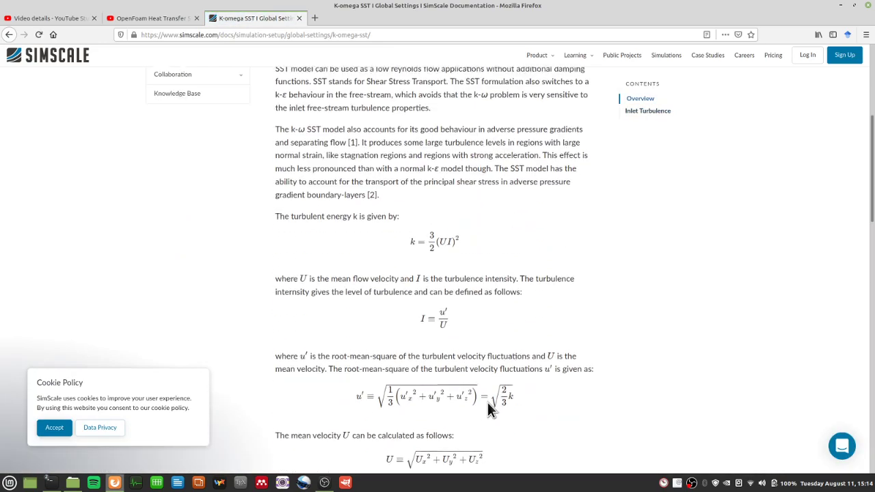
scroll(487, 402, "up", 4)
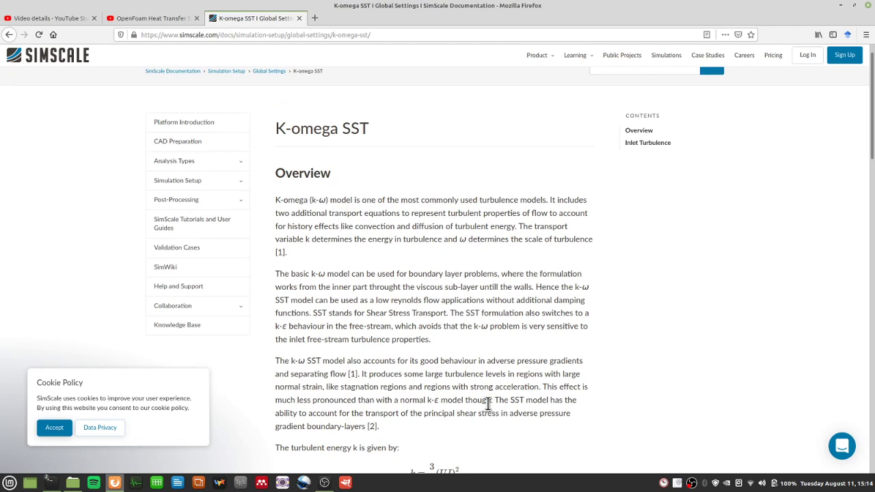
scroll(465, 352, "down", 7)
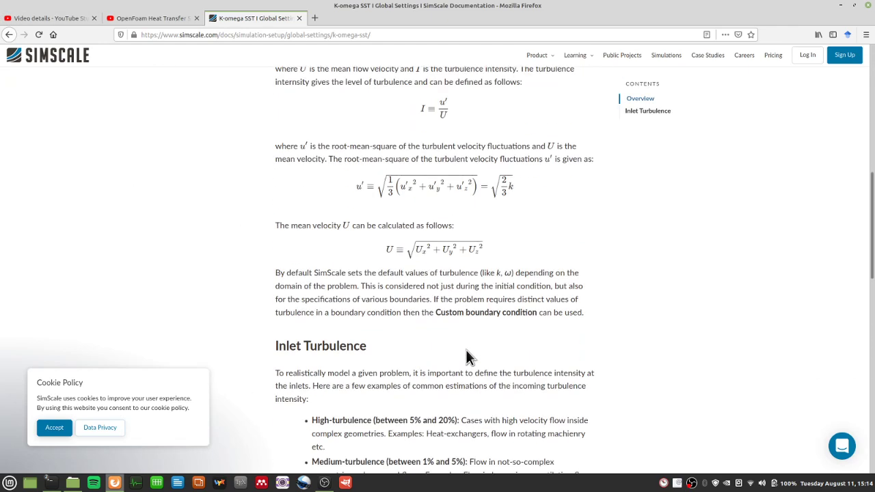
scroll(466, 358, "down", 4)
left_click(9, 34)
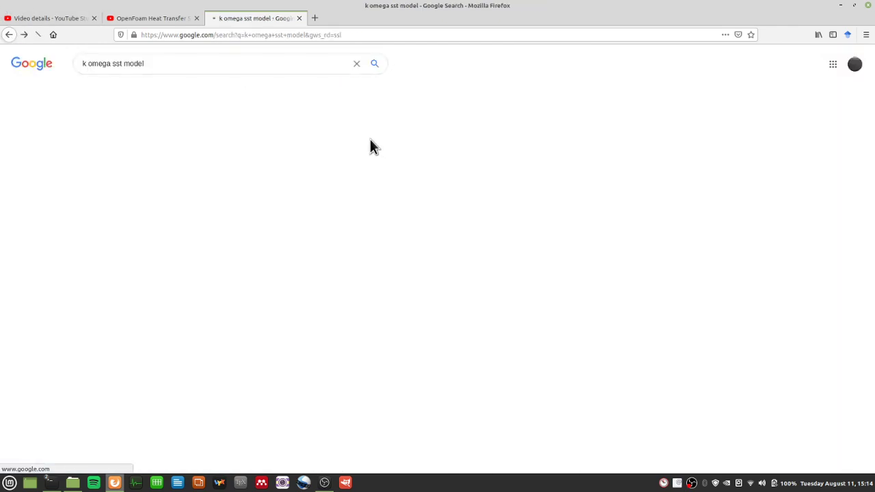
Step: Open the CFD-Wiki SST k-omega page and read its transport equations, closure coefficients and Menter references
left_click(219, 65)
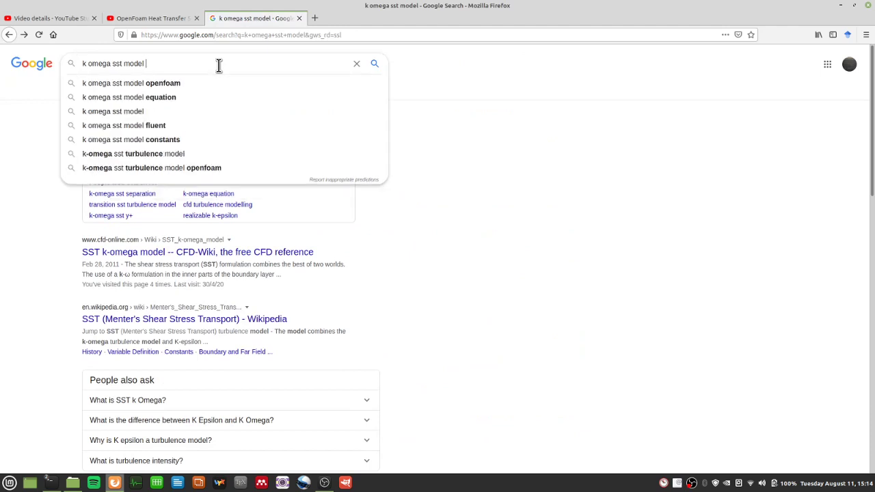
type("c")
key("BackSpace")
left_click(224, 252)
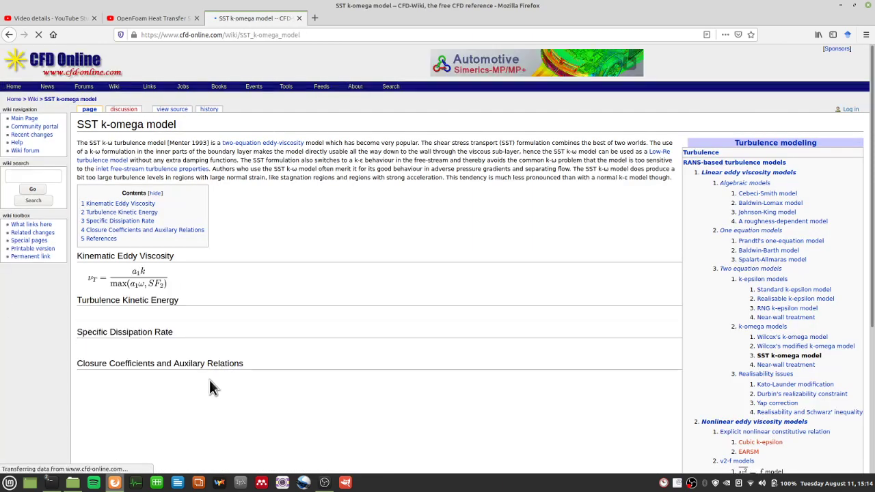
scroll(367, 411, "down", 5)
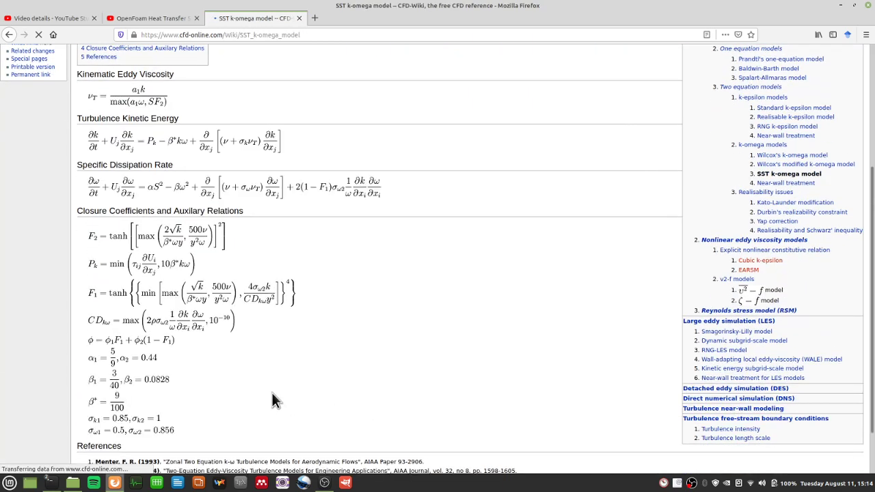
scroll(273, 398, "down", 3)
scroll(123, 217, "up", 4)
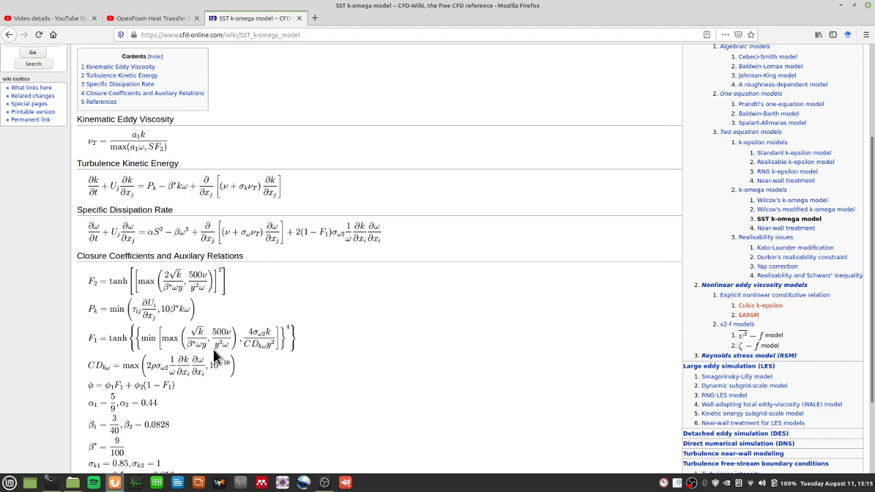
mouse_move(55, 464)
scroll(365, 308, "up", 5)
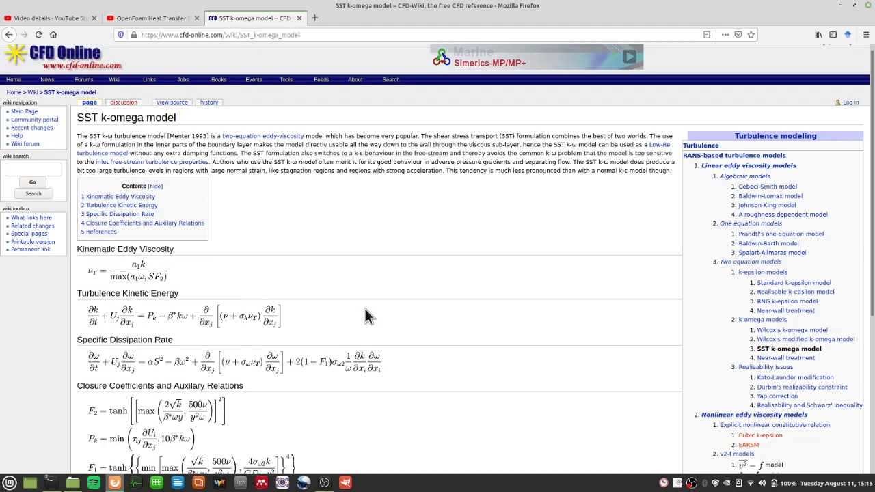
scroll(406, 404, "down", 5)
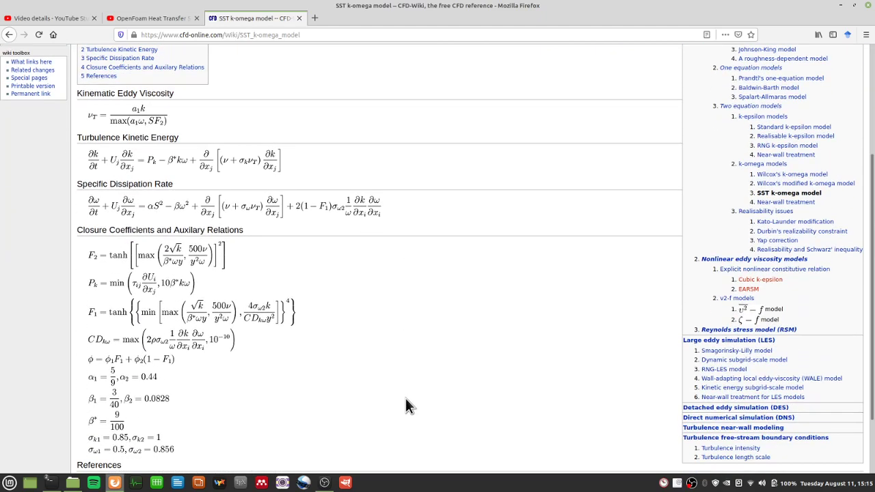
scroll(409, 410, "down", 3)
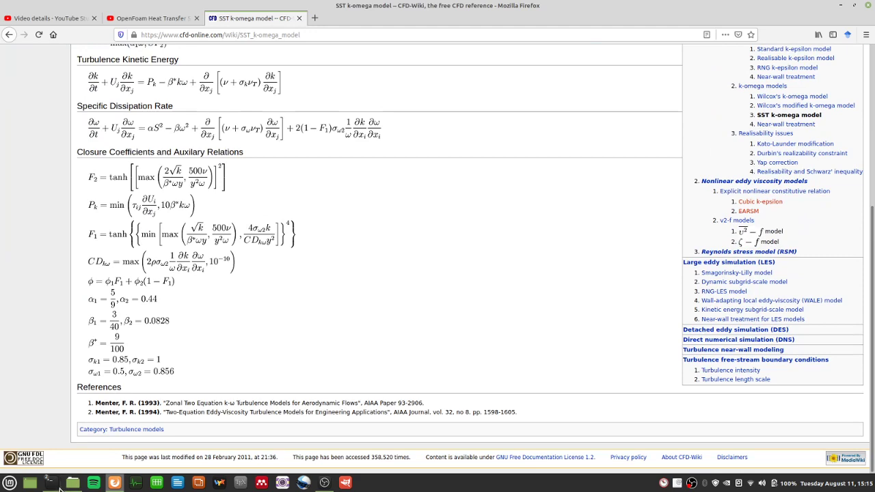
Step: Back in the terminal, set omega's internalField to uniform 0.2 in changeDictionaryDict and save
mouse_move(55, 484)
left_click(136, 445)
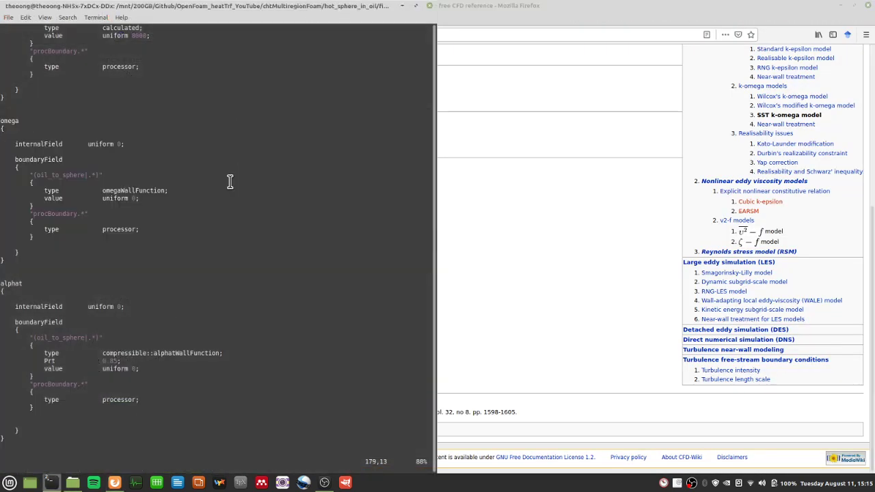
scroll(230, 181, "up", 6)
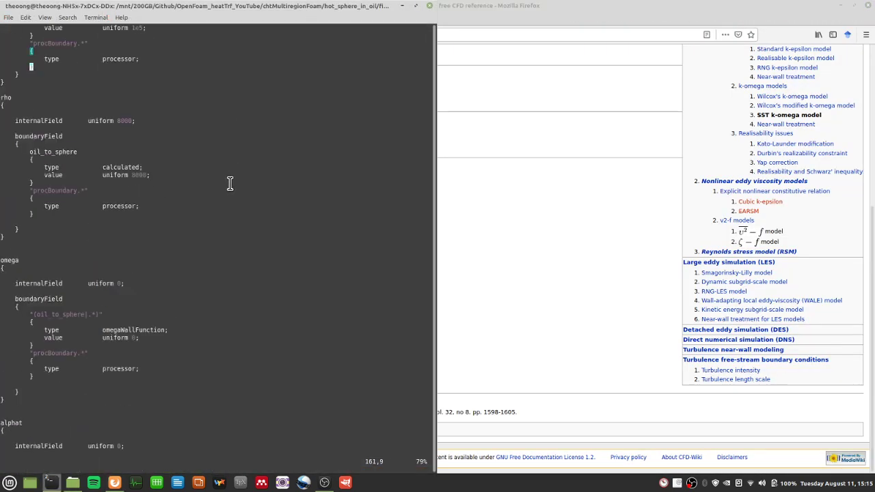
key("Up")
key("Up")
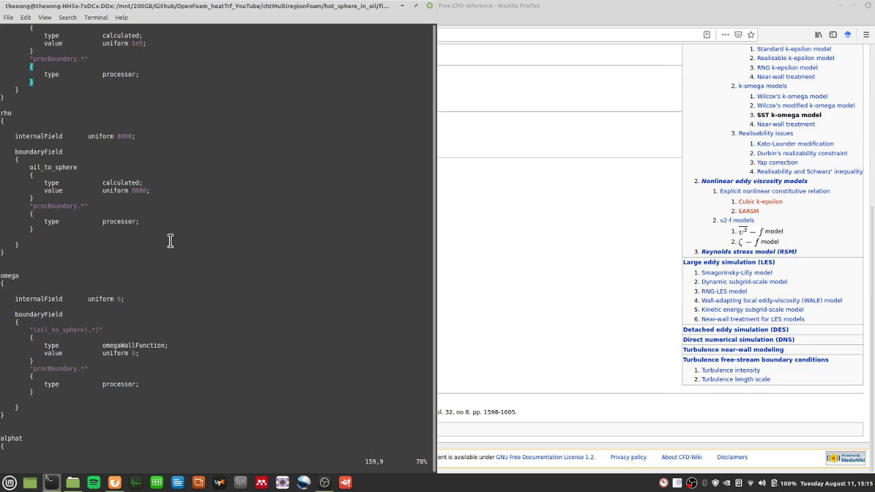
key("Down")
key("Down")
key("Down")
key("Down")
key("Down")
key("Down")
key("Down")
key("Down")
key("Down")
key("Down")
key("Down")
key("Down")
key("Down")
key("Down")
key("Down")
key("Down")
key("Down")
key("Down")
key("Down")
key("Down")
key("w")
key("w")
type("i")
type(".2")
key("Escape")
type(":w")
key("Return")
key("Down")
key("Down")
key("Down")
key("Down")
key("Down")
key("Down")
key("Down")
key("Down")
key("Down")
key("Down")
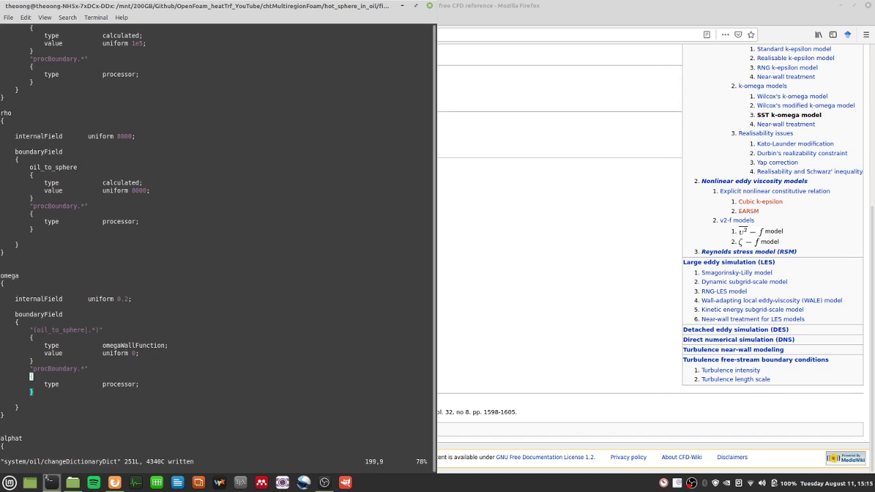
Step: Change omega's wall value from 0 to 0., save and quit vi, and list the case directory
key("Up")
key("Up")
key("Up")
key("l")
key("l")
key("l")
type("i.")
key("Escape")
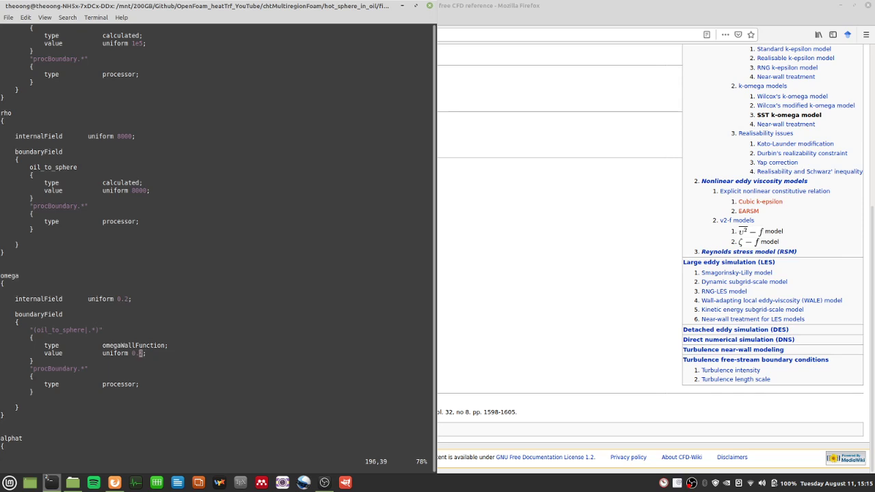
type(":wq")
key("Return")
type("l")
key("Return")
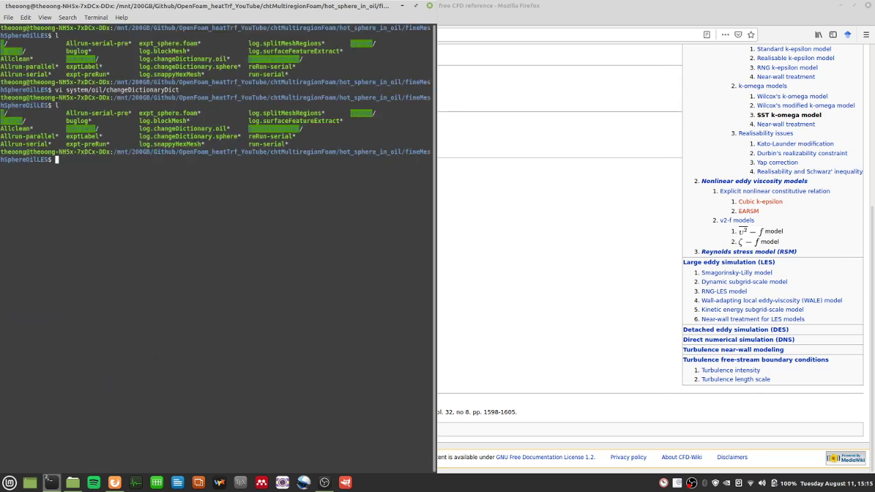
Step: Open the log.changeDictionary.oil file in vi instead of running the command
type("changeDictionary -region oil")
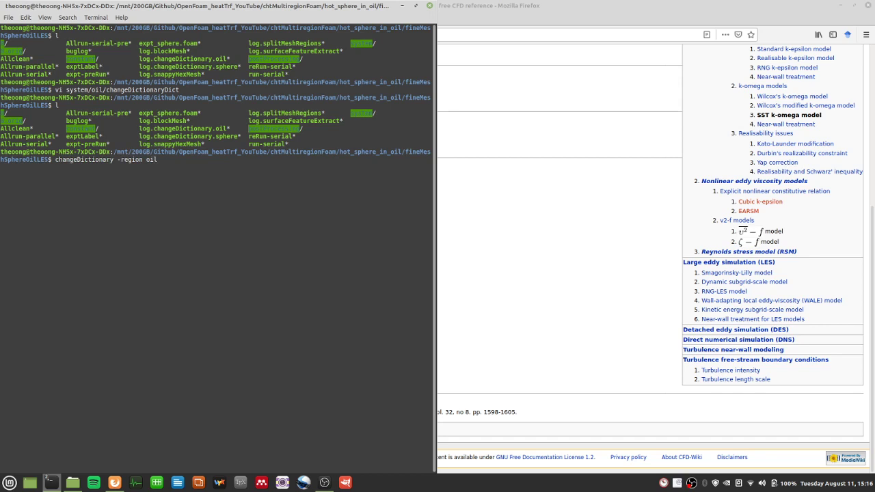
key("BackSpace")
key("BackSpace")
key("BackSpace")
key("BackSpace")
key("BackSpace")
key("BackSpace")
key("BackSpace")
key("BackSpace")
key("BackSpace")
key("BackSpace")
key("BackSpace")
key("BackSpace")
key("BackSpace")
key("BackSpace")
key("BackSpace")
key("BackSpace")
key("BackSpace")
key("BackSpace")
key("BackSpace")
key("BackSpace")
type("vi log.")
key("Tab")
type("o")
key("Tab")
key("Return")
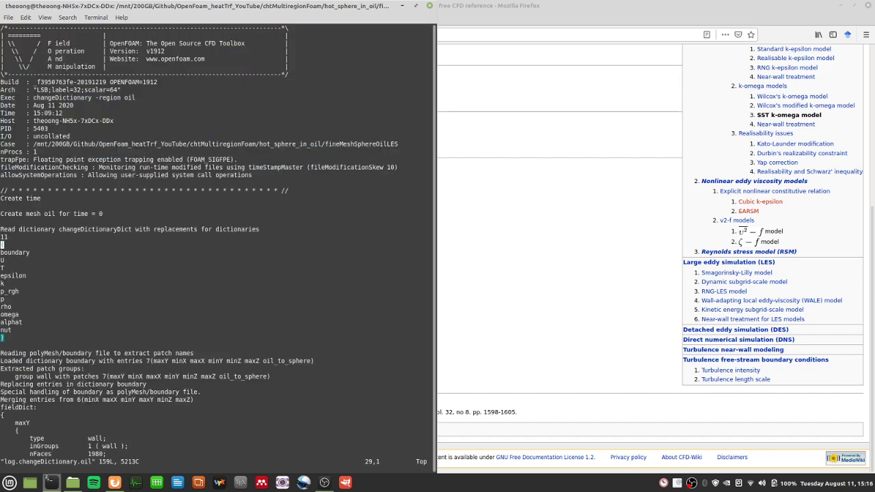
Step: Check the logged Exec line, close the log, and run changeDictionary -region oil
triple_click(41, 100)
left_click(41, 101)
triple_click(41, 100)
left_click_drag(136, 97, 33, 100)
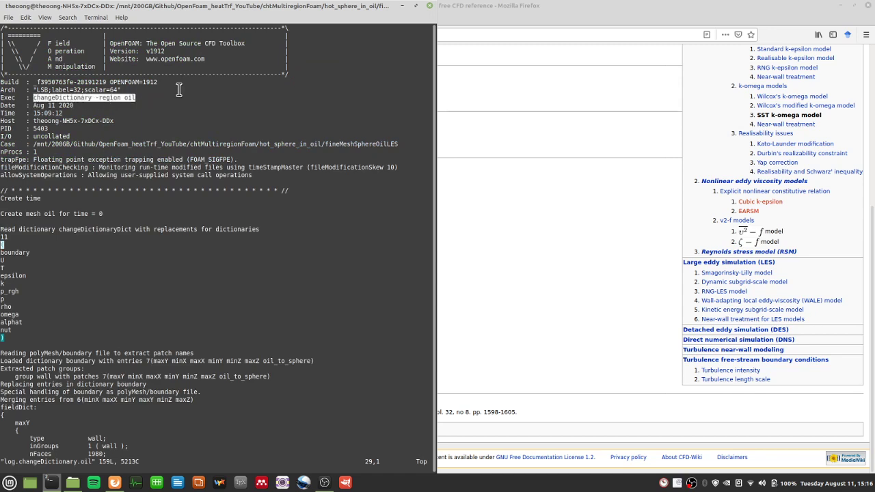
left_click_drag(91, 98, 133, 99)
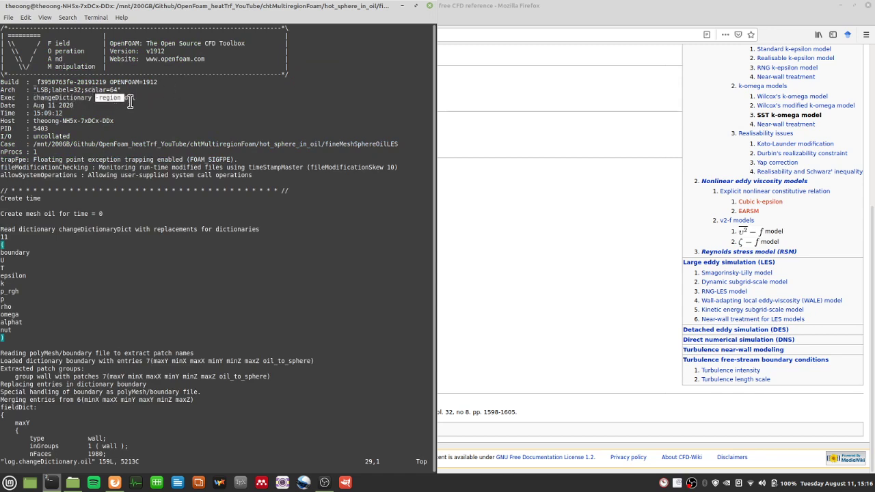
double_click(131, 99)
key("Escape")
type(":q")
key("Return")
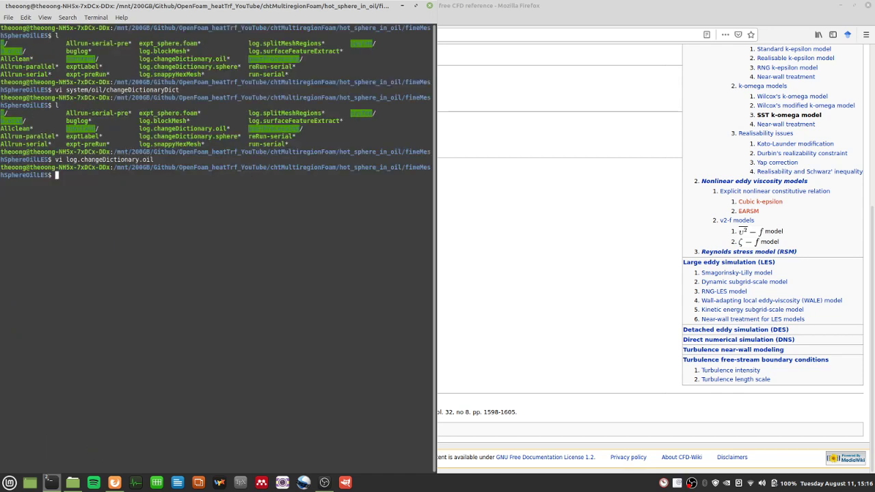
type("changeDictionary -region oil")
key("Return")
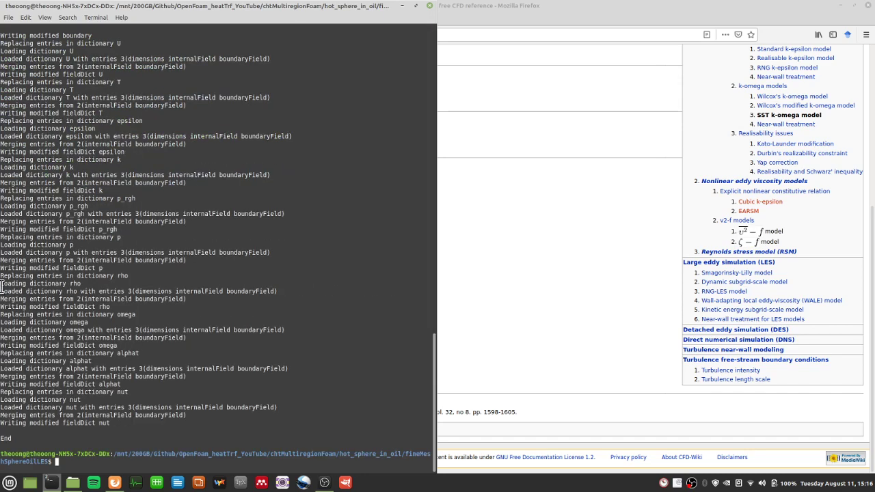
Step: Rerun chtMultiRegionFoam on the case in the left terminal
mouse_move(50, 483)
left_click(49, 461)
left_click(49, 461)
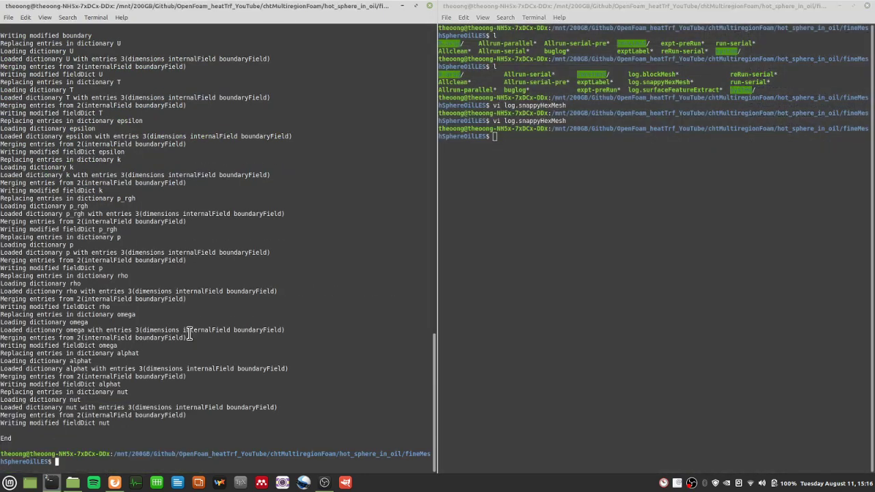
type("chtMultiRegionFoam")
key("Return")
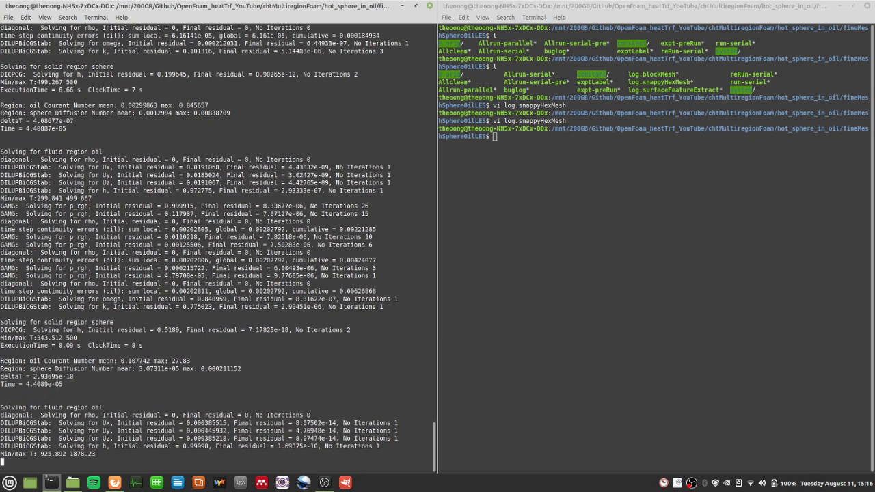
Step: Inspect the solver output: p_rgh reaches 1000 iterations and oil temperature drops to -925.892
left_click_drag(154, 454, 188, 387)
left_click(188, 387)
left_click_drag(201, 440, 214, 242)
left_click(215, 242)
triple_click(214, 106)
left_click_drag(214, 106, 240, 385)
left_click(240, 386)
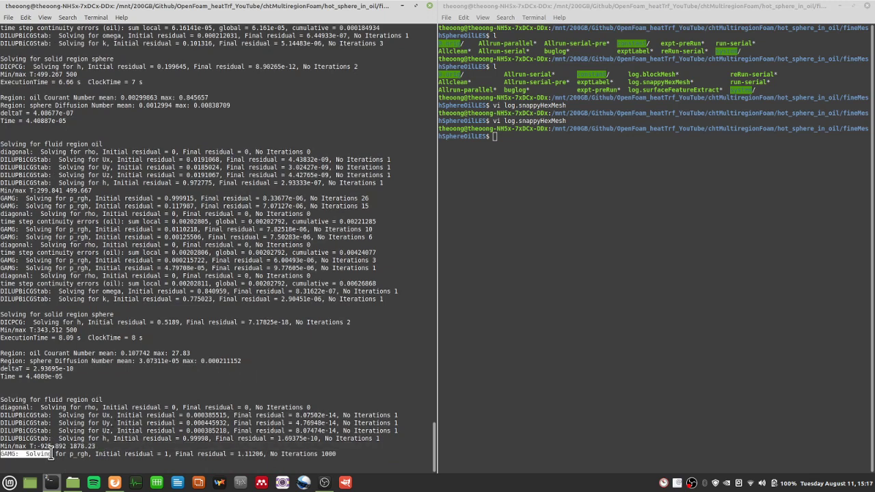
left_click_drag(49, 450, 39, 448)
left_click(143, 313)
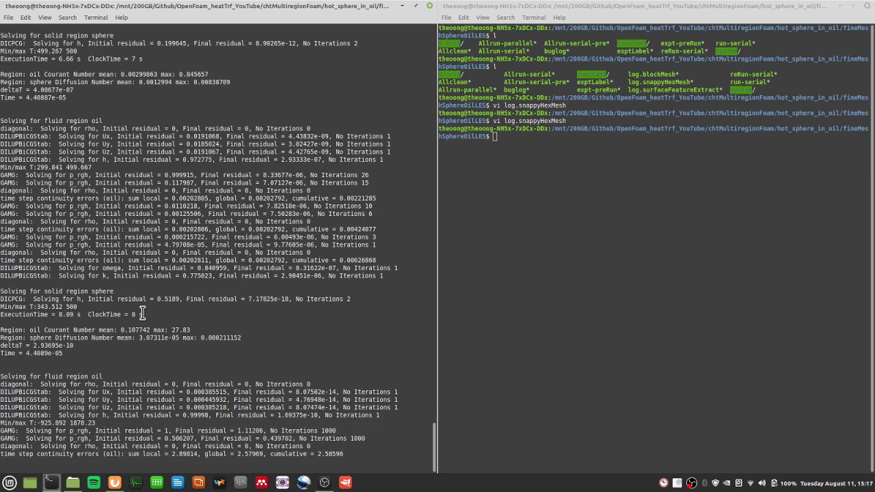
key("ctrl+p")
key("ctrl+p")
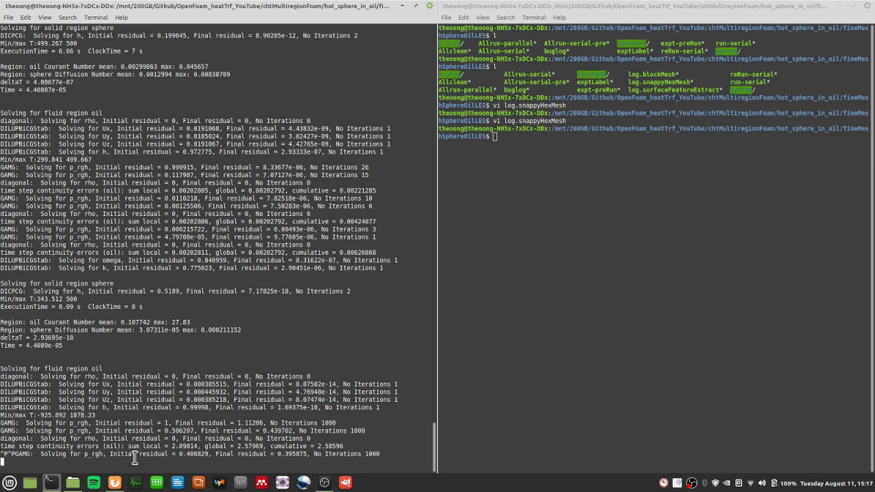
Step: Launch GIMP and create a new 1920×1080 image
mouse_move(115, 483)
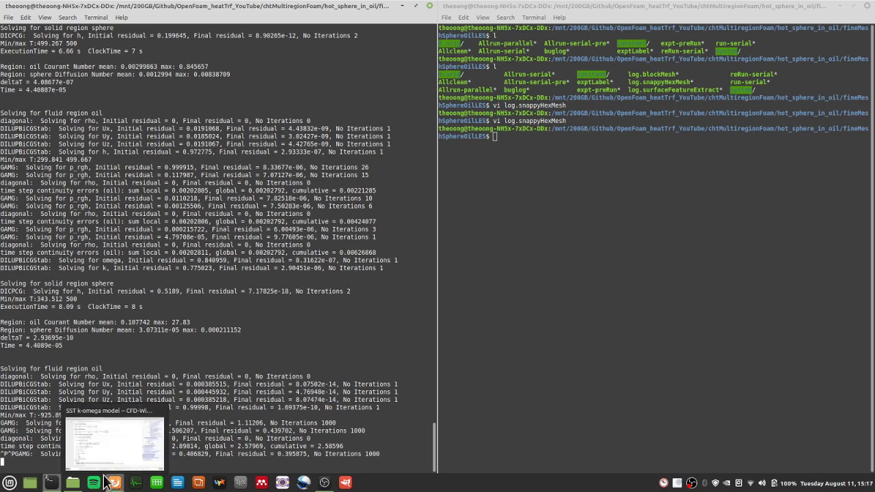
left_click(9, 482)
left_click(9, 482)
left_click(345, 483)
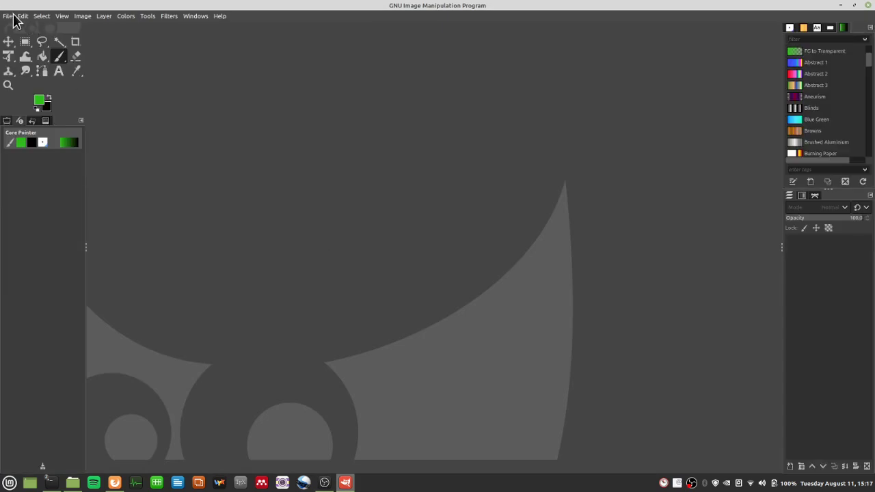
left_click(9, 15)
mouse_move(13, 39)
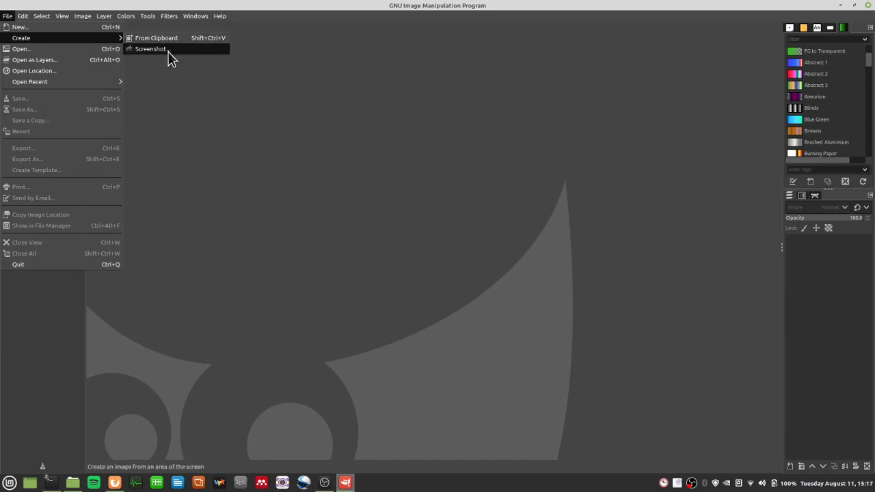
left_click(110, 29)
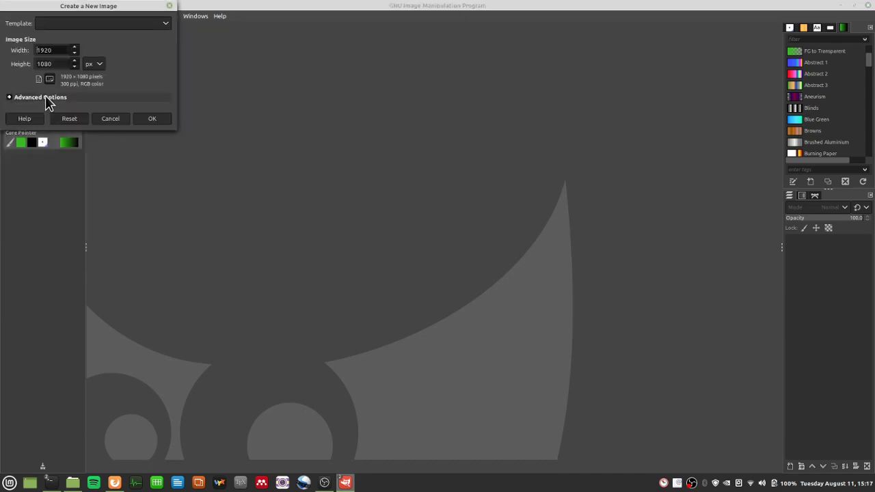
left_click(149, 117)
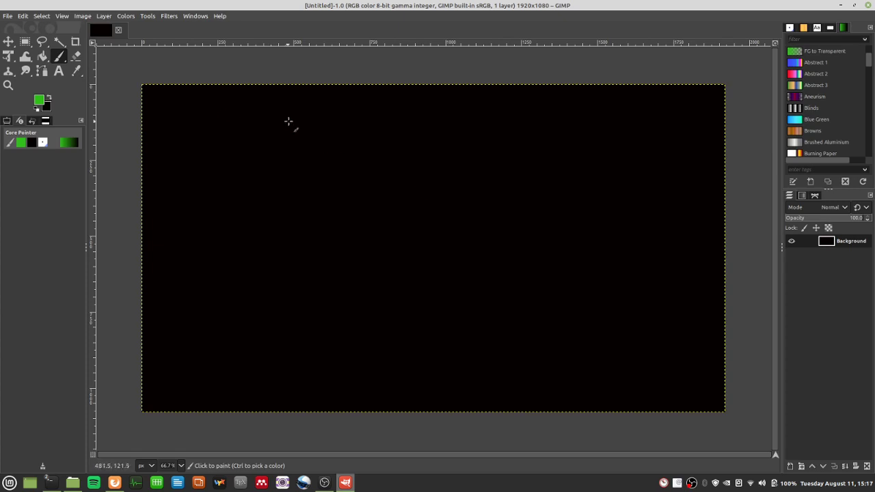
Step: Sketch a wall with a temperature profile, labelled T2 on the left and Tf on the fluid side
left_click_drag(288, 118, 291, 251)
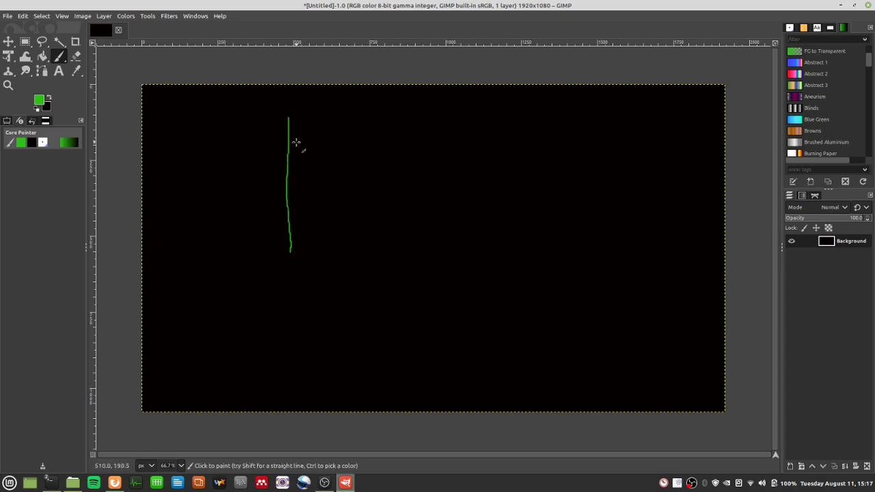
mouse_move(292, 138)
left_mouse_down()
mouse_move(309, 140)
mouse_move(319, 183)
mouse_move(290, 186)
left_mouse_up()
mouse_move(212, 162)
left_mouse_down()
mouse_move(233, 155)
mouse_move(228, 186)
mouse_move(249, 192)
left_mouse_up()
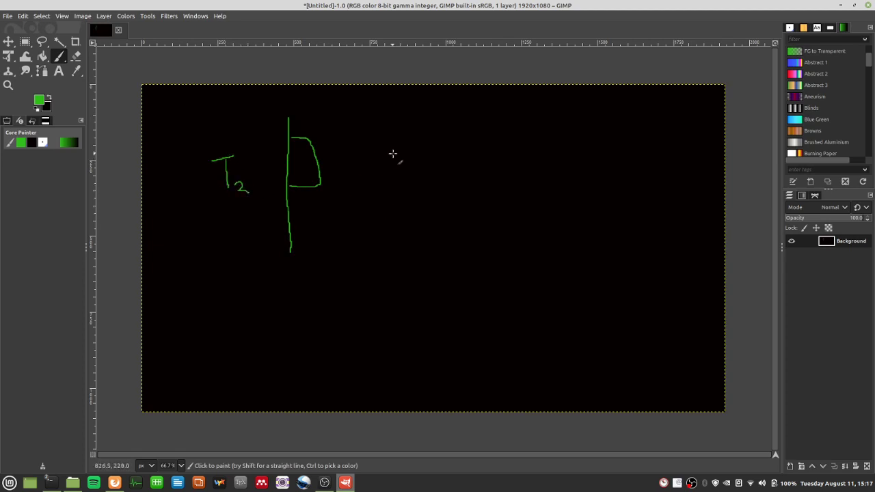
left_click_drag(390, 153, 405, 151)
mouse_move(400, 151)
left_mouse_down()
mouse_move(402, 172)
mouse_move(413, 166)
left_mouse_up()
Step: Write the heat flux equation q = −k ∂T/∂x = (T2 − Tf)/Δ beside the wall
mouse_move(422, 287)
left_mouse_down()
mouse_move(431, 305)
mouse_move(448, 285)
mouse_move(450, 292)
left_mouse_up()
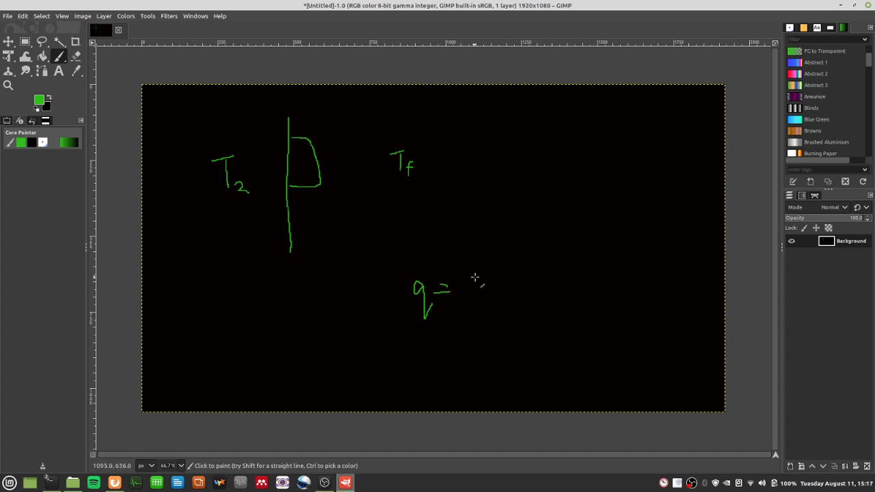
mouse_move(461, 254)
left_mouse_down()
mouse_move(471, 279)
mouse_move(469, 263)
mouse_move(491, 257)
mouse_move(499, 283)
mouse_move(484, 316)
mouse_move(508, 312)
left_mouse_up()
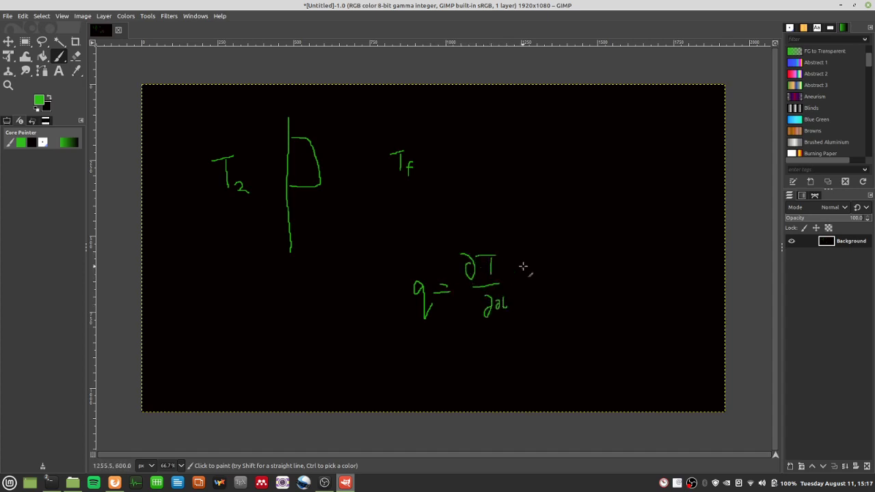
mouse_move(525, 262)
left_mouse_down()
mouse_move(526, 293)
mouse_move(539, 286)
left_mouse_up()
left_click_drag(445, 359, 457, 357)
mouse_move(497, 336)
left_mouse_down()
mouse_move(528, 342)
mouse_move(547, 322)
mouse_move(551, 354)
mouse_move(567, 348)
mouse_move(566, 336)
mouse_move(582, 322)
mouse_move(590, 342)
mouse_move(588, 318)
mouse_move(602, 317)
mouse_move(610, 326)
mouse_move(608, 351)
left_mouse_up()
Step: Underline (T2 − Tf) and add a thickness arrow by the wall with Δx labels
left_click_drag(538, 368, 607, 366)
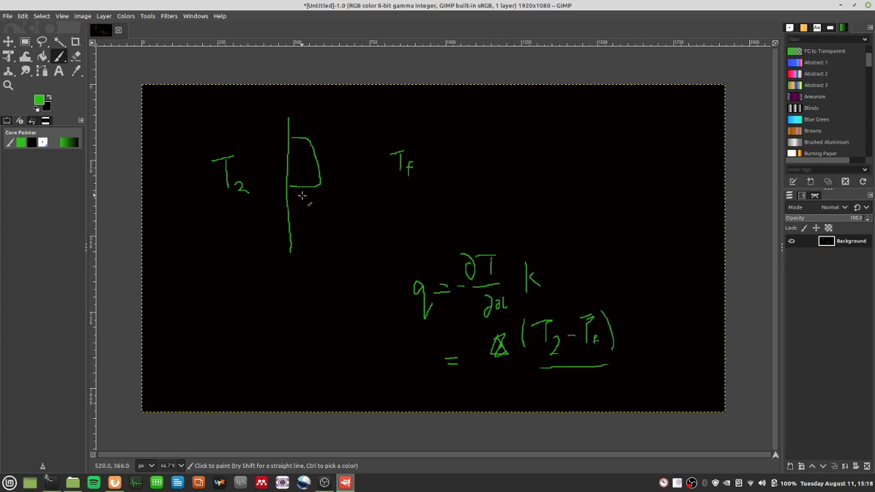
mouse_move(311, 194)
left_mouse_down()
mouse_move(320, 209)
mouse_move(303, 208)
mouse_move(318, 206)
mouse_move(309, 222)
mouse_move(326, 233)
left_mouse_up()
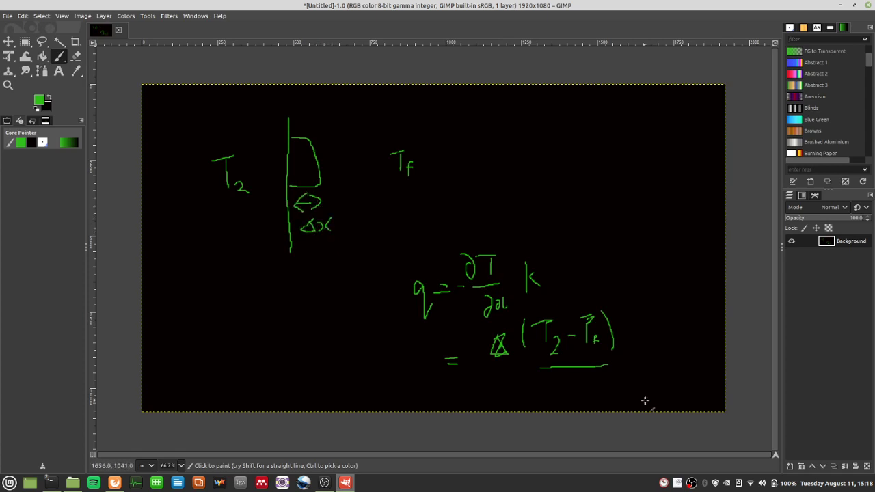
mouse_move(564, 378)
left_mouse_down()
mouse_move(570, 396)
mouse_move(582, 384)
mouse_move(586, 394)
left_mouse_up()
mouse_move(641, 332)
left_mouse_down()
mouse_move(644, 373)
mouse_move(641, 362)
mouse_move(661, 375)
left_mouse_up()
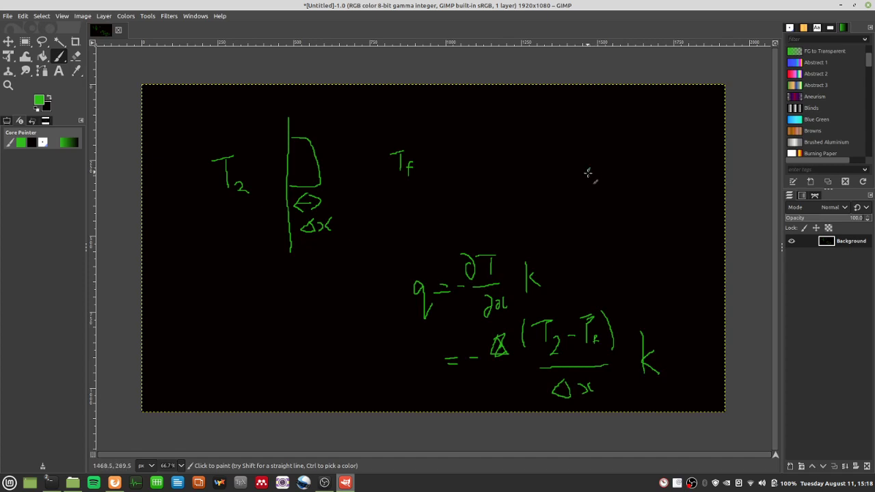
mouse_move(588, 173)
left_mouse_down()
mouse_move(602, 191)
mouse_move(587, 162)
mouse_move(622, 180)
mouse_move(602, 178)
mouse_move(607, 171)
mouse_move(634, 197)
left_mouse_up()
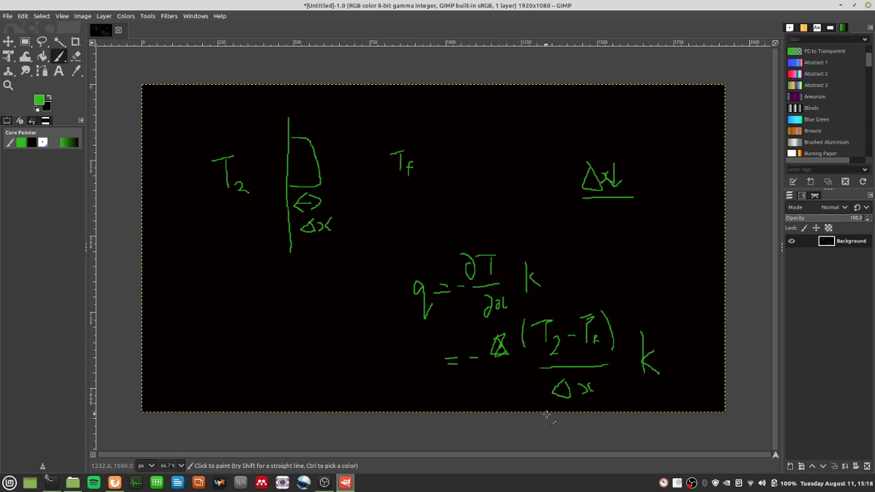
Step: Circle q and (T2 − Tf)/Δx, draw an upward arrow, and add a Δx-labelled horizontal arrow
mouse_move(545, 303)
left_mouse_down()
mouse_move(511, 360)
mouse_move(559, 390)
mouse_move(608, 379)
mouse_move(610, 313)
mouse_move(523, 296)
left_mouse_up()
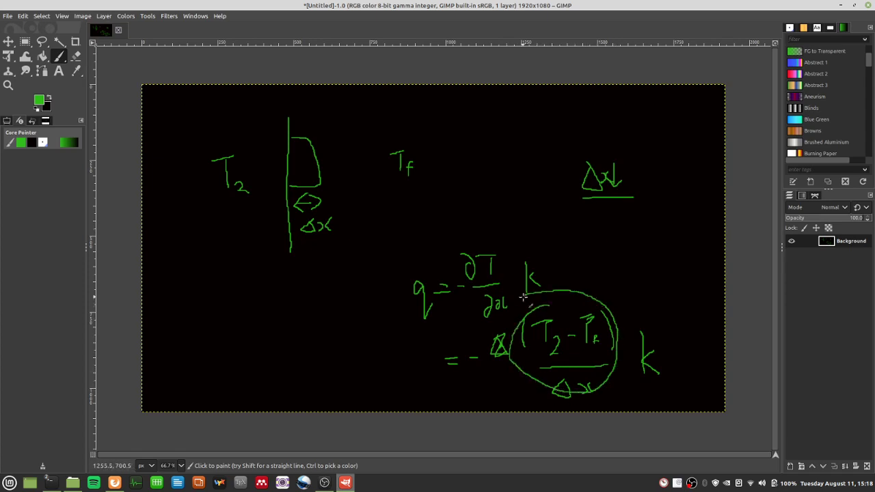
mouse_move(422, 269)
left_mouse_down()
mouse_move(435, 318)
mouse_move(442, 271)
left_mouse_up()
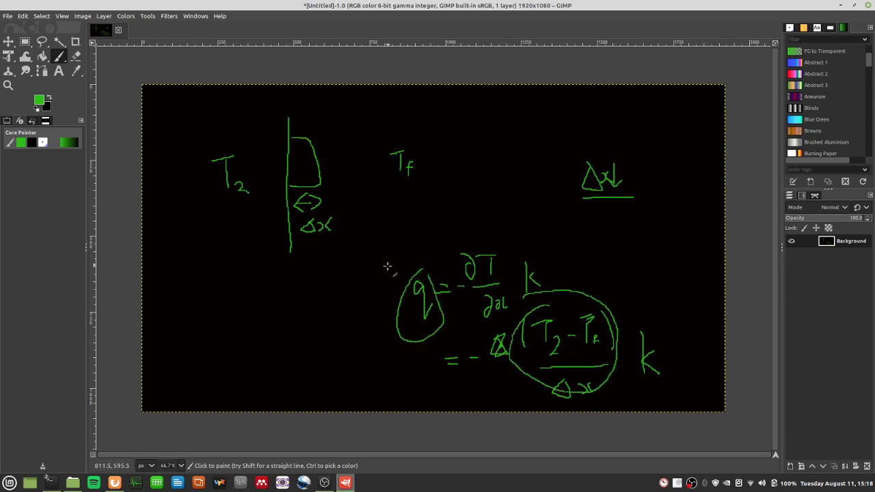
mouse_move(363, 309)
left_mouse_down()
mouse_move(366, 257)
mouse_move(356, 264)
mouse_move(371, 265)
mouse_move(361, 280)
mouse_move(364, 268)
mouse_move(378, 294)
left_mouse_up()
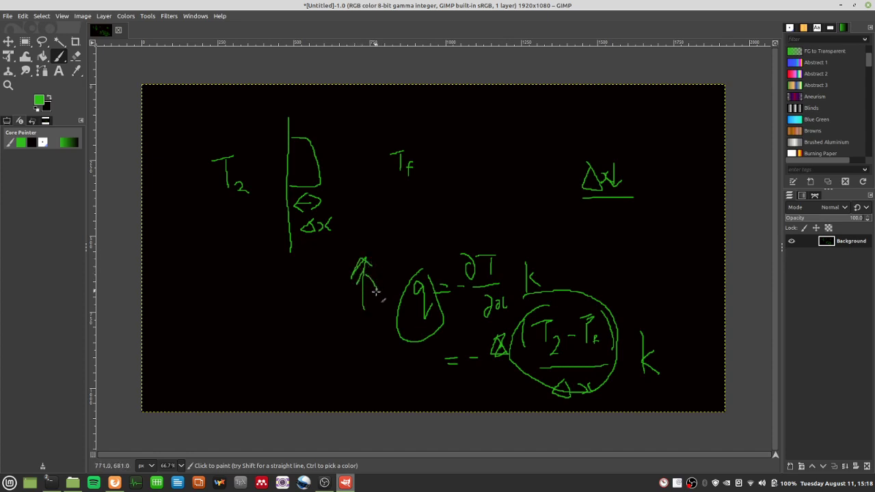
left_click_drag(371, 257, 383, 278)
left_click_drag(369, 280, 345, 292)
mouse_move(290, 124)
left_mouse_down()
mouse_move(352, 133)
mouse_move(341, 119)
mouse_move(345, 138)
mouse_move(291, 132)
left_mouse_up()
mouse_move(326, 103)
left_mouse_down()
mouse_move(311, 123)
mouse_move(328, 102)
mouse_move(341, 122)
mouse_move(346, 104)
left_mouse_up()
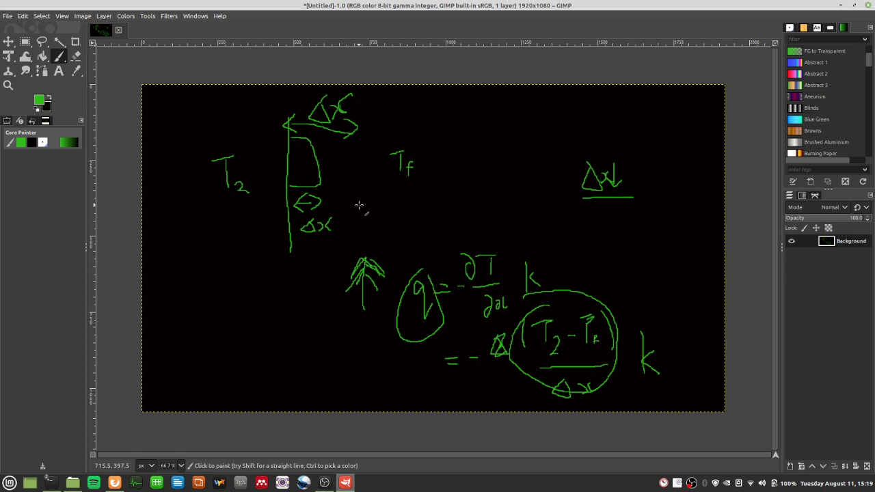
Step: Bring the terminals over GIMP, then clear the screen and relist the case folder
mouse_move(50, 479)
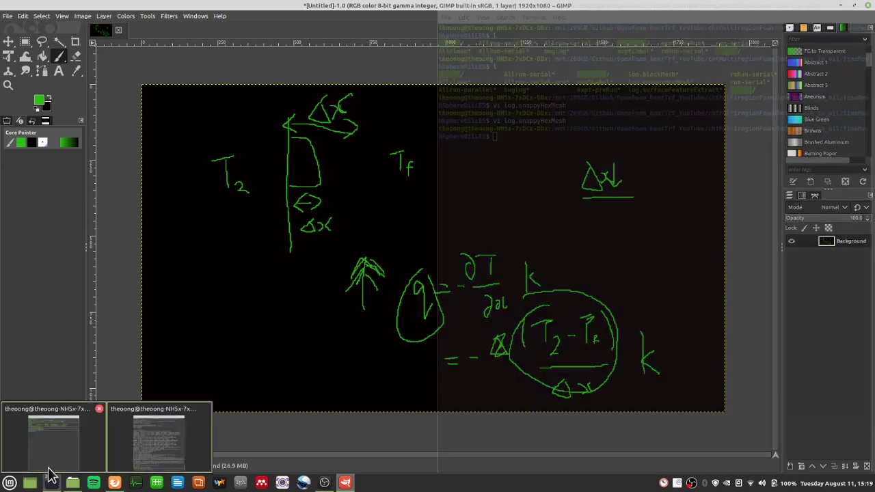
left_click(163, 450)
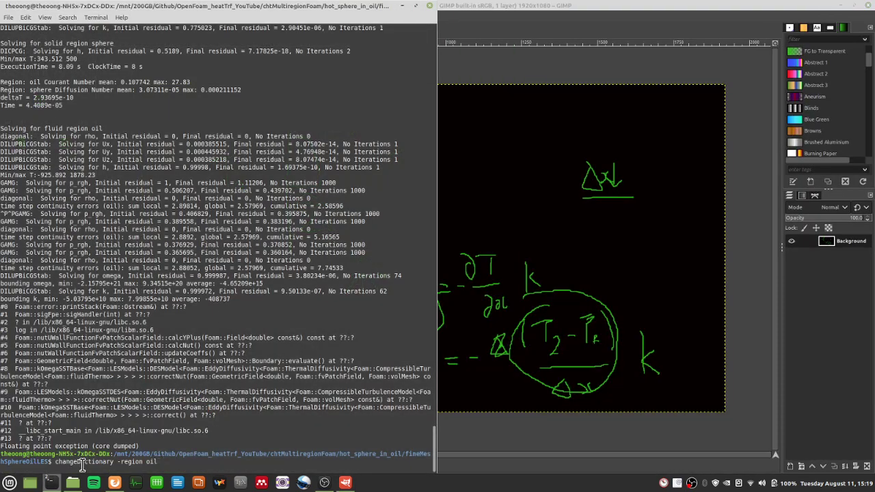
mouse_move(58, 484)
left_click(58, 464)
left_click(209, 346)
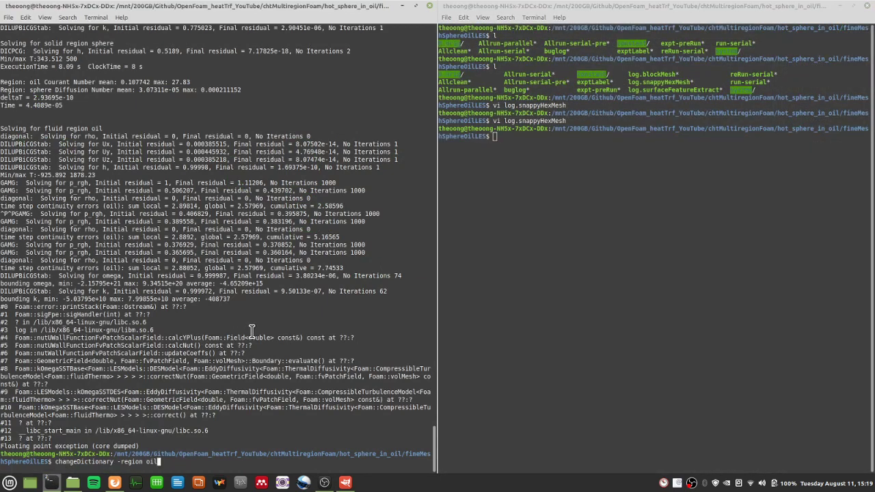
key("BackSpace")
key("BackSpace")
key("BackSpace")
key("BackSpace")
key("BackSpace")
key("BackSpace")
key("BackSpace")
key("BackSpace")
key("BackSpace")
key("BackSpace")
key("BackSpace")
key("BackSpace")
key("BackSpace")
key("BackSpace")
key("BackSpace")
key("BackSpace")
key("BackSpace")
key("BackSpace")
key("BackSpace")
key("BackSpace")
type("l")
key("Return")
type("clear")
key("Return")
type("l")
key("Return")
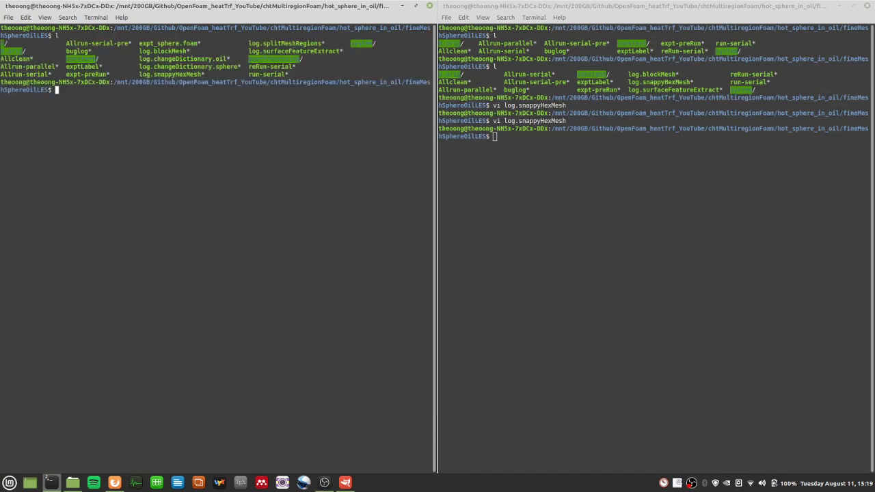
Step: Go up to the parent directory and rename fineMeshSphereOilLES to coarseMeshSphereOilLES
left_click(646, 287)
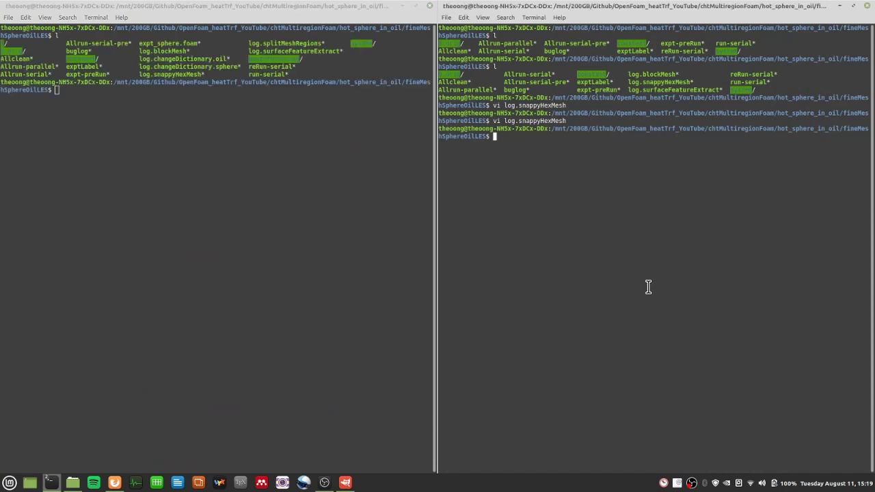
type("cd ..")
key("Return")
type("l")
key("Return")
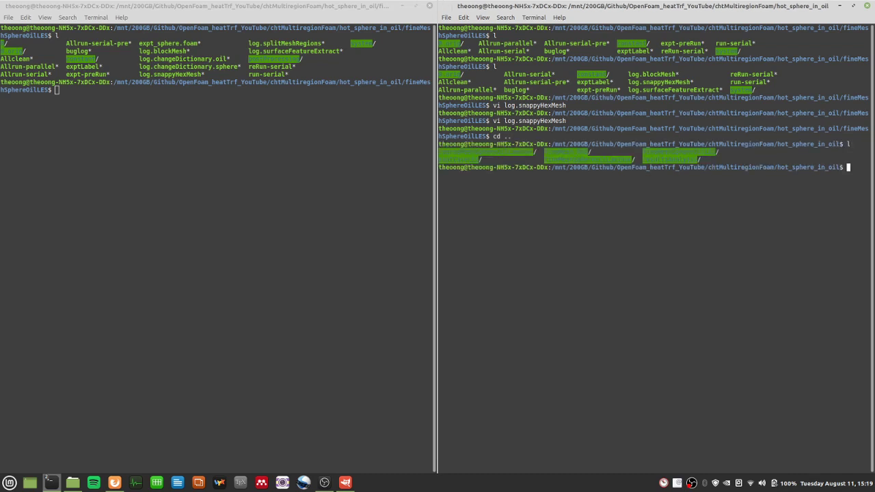
right_click(568, 283)
left_click(263, 234)
type("cd ..")
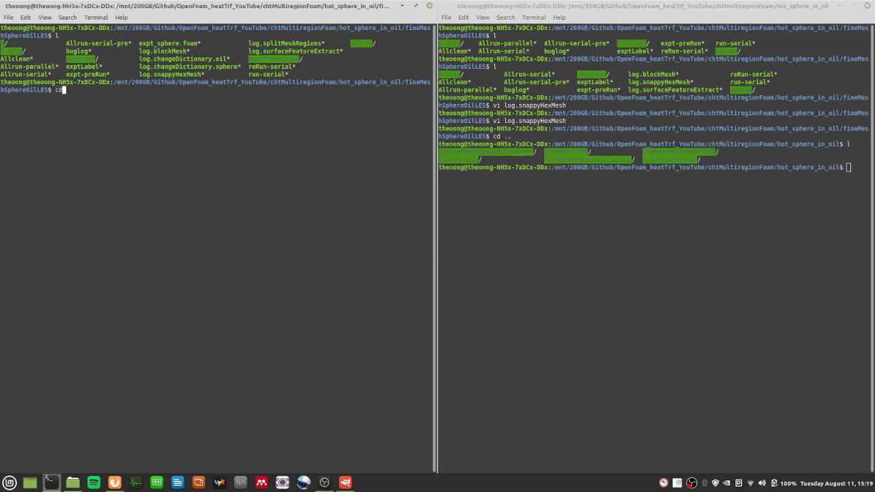
key("Return")
type("l")
key("Return")
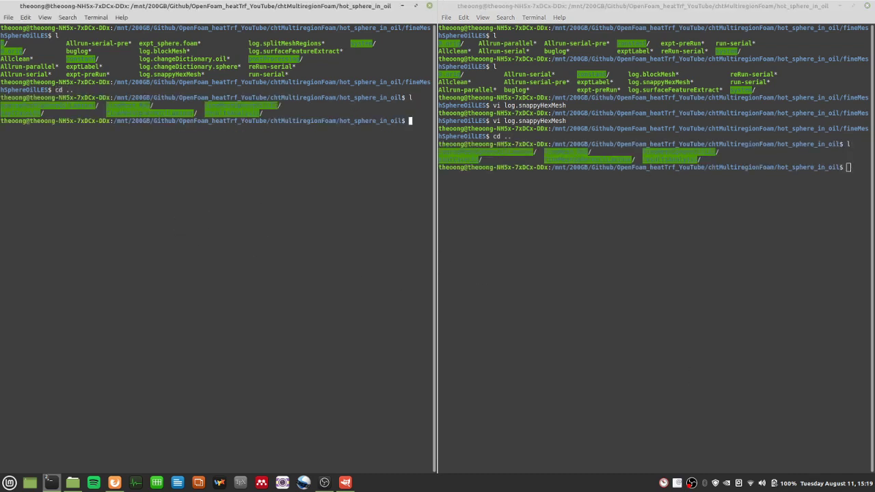
type("mv fineMeshS")
key("Tab")
type("ES coarseMeshSphereOilLES")
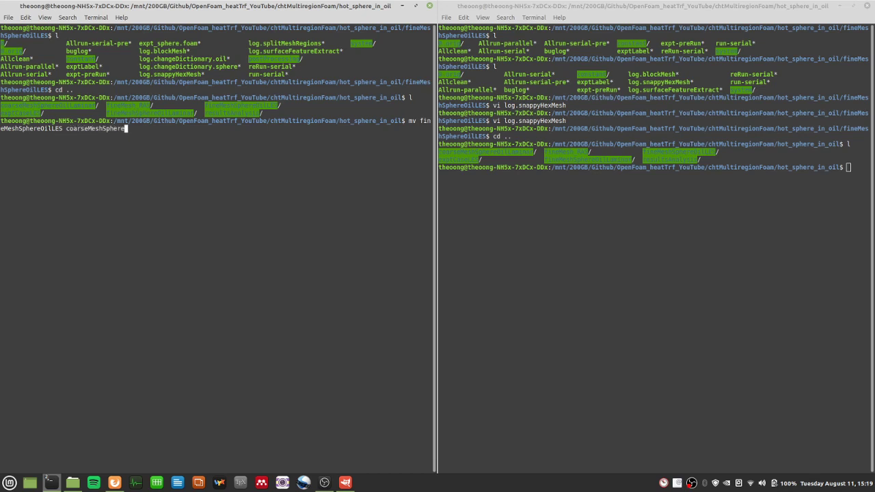
key("Return")
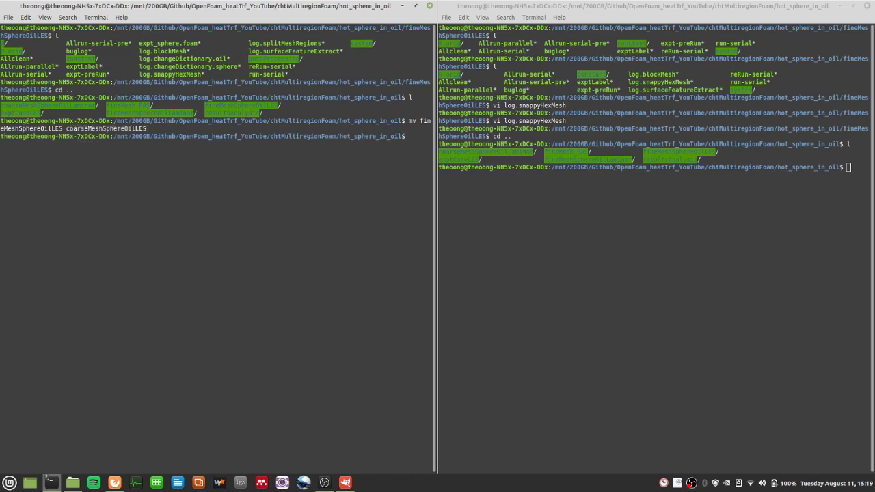
type("l")
key("Return")
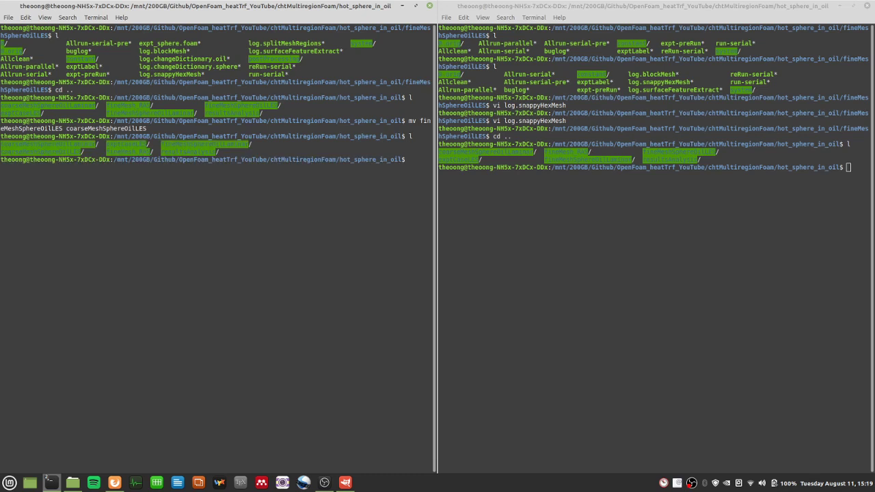
Step: In the right terminal, enter the coarseMeshSphereOilLaminar case folder and list its contents
left_click(596, 198)
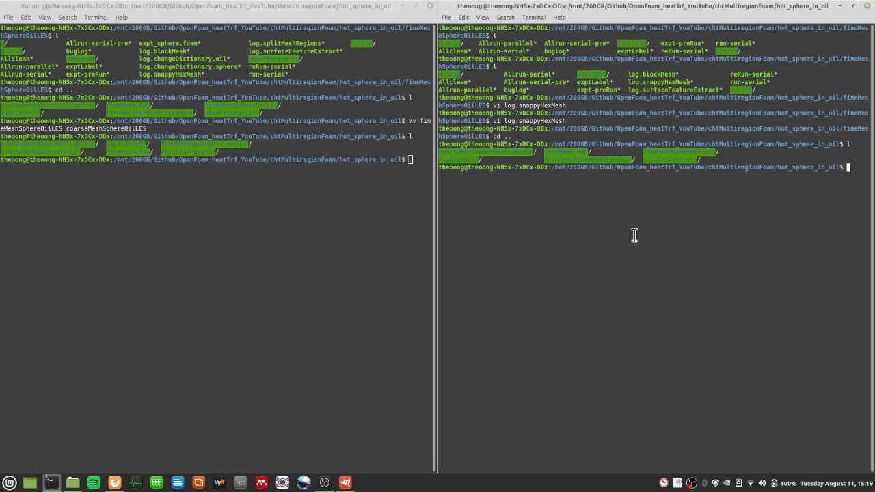
left_click_drag(536, 151, 443, 151)
type("cd coarseMeshSphereOilL")
key("Return")
type("l")
key("Return")
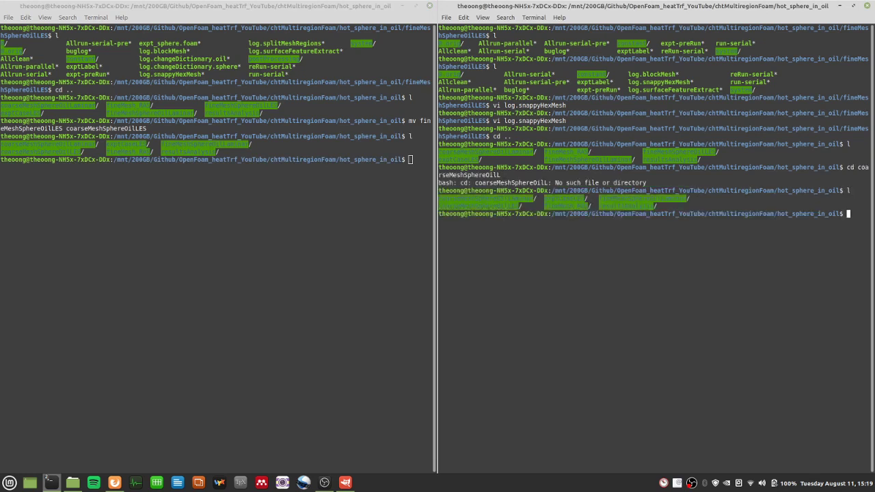
type("cd coarseMeshSphereOilLa")
key("Tab")
key("Return")
type("l")
key("Return")
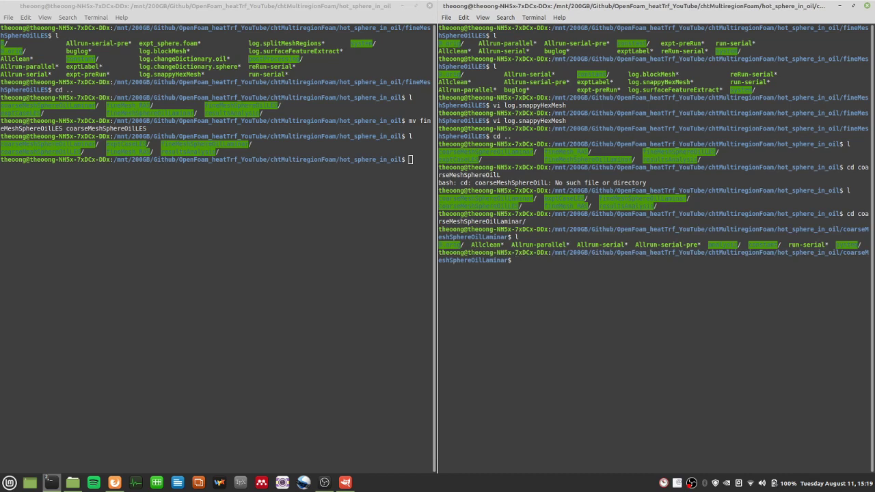
Step: Move into the laminar case's system folder and open blockMeshDict in vi
type("cd system")
key("Return")
type("l")
key("Return")
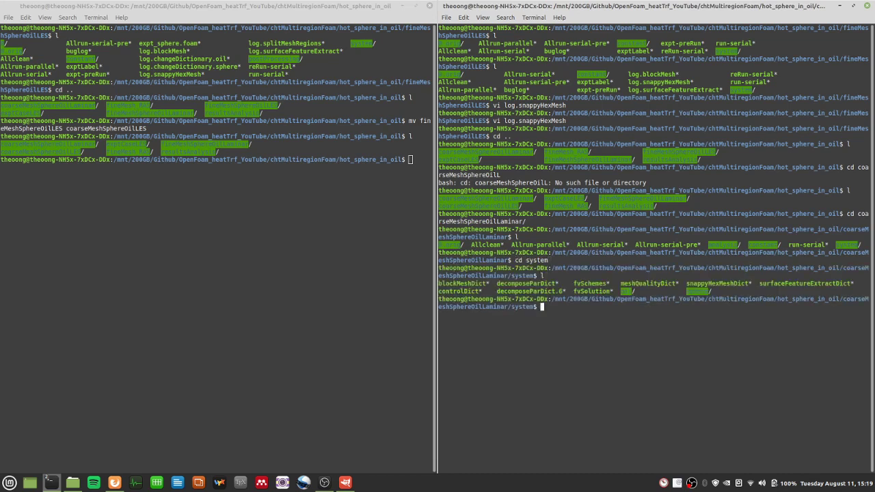
key("Return")
type("clear")
key("Return")
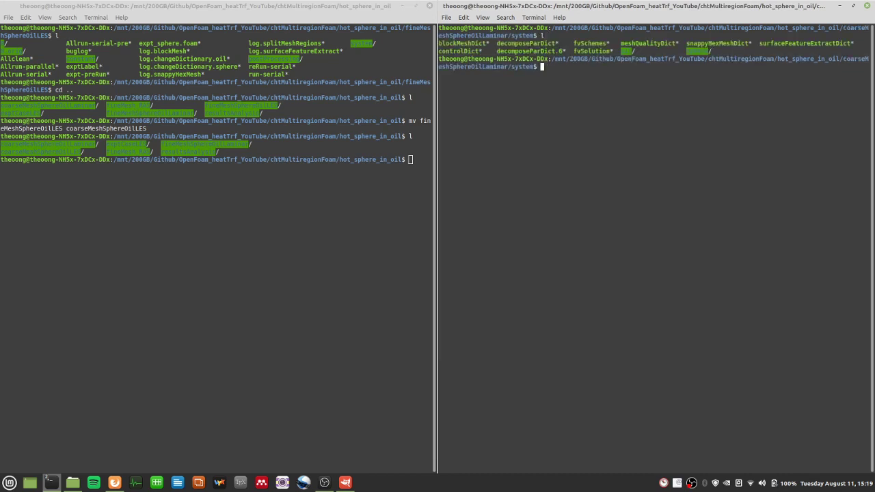
type("vi blockMeshDict")
key("Return")
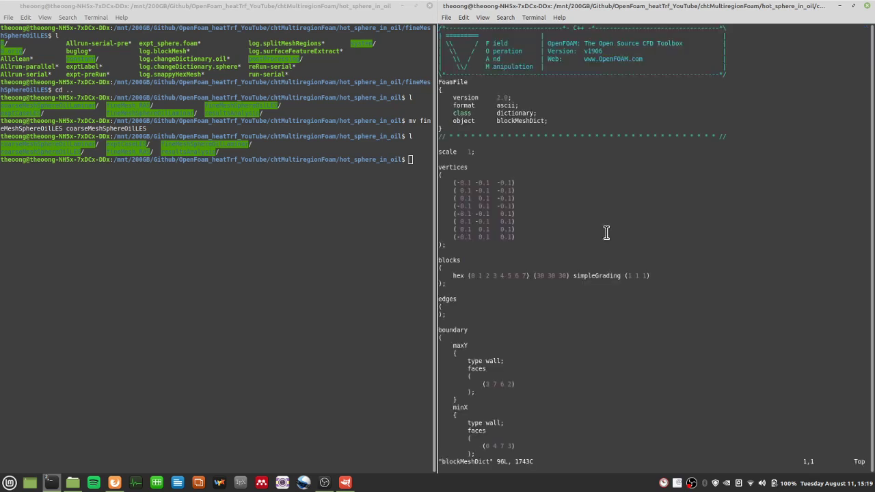
Step: Note the laminar case's (30 30 30) cell counts, then enter coarseMeshSphereOilLES in the left terminal
scroll(602, 287, "down", 10)
left_click_drag(571, 278, 540, 279)
left_click(259, 225)
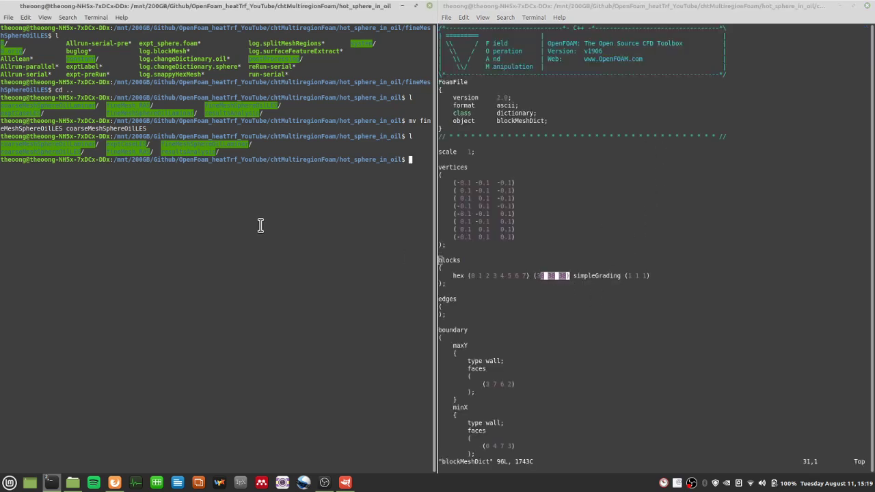
type("cd c")
key("Tab")
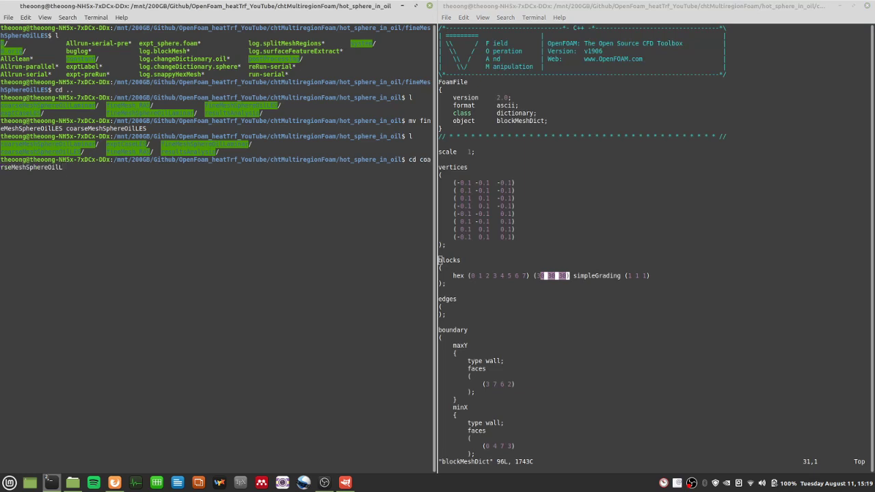
type("ES")
key("Return")
type("l")
key("Return")
Step: Enter the LES case's system folder and list its dictionaries
type("cd syste")
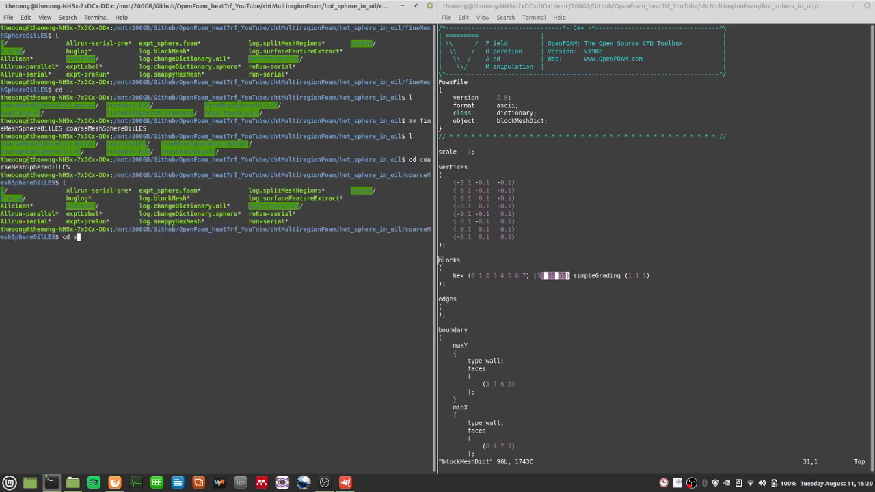
key("BackSpace")
key("BackSpace")
key("BackSpace")
key("BackSpace")
key("BackSpace")
key("BackSpace")
key("BackSpace")
key("BackSpace")
type("cd system")
key("Return")
type("l")
key("Return")
Step: Open the LES case's blockMeshDict to check its vertices and blocks entries
type("vim b")
key("Tab")
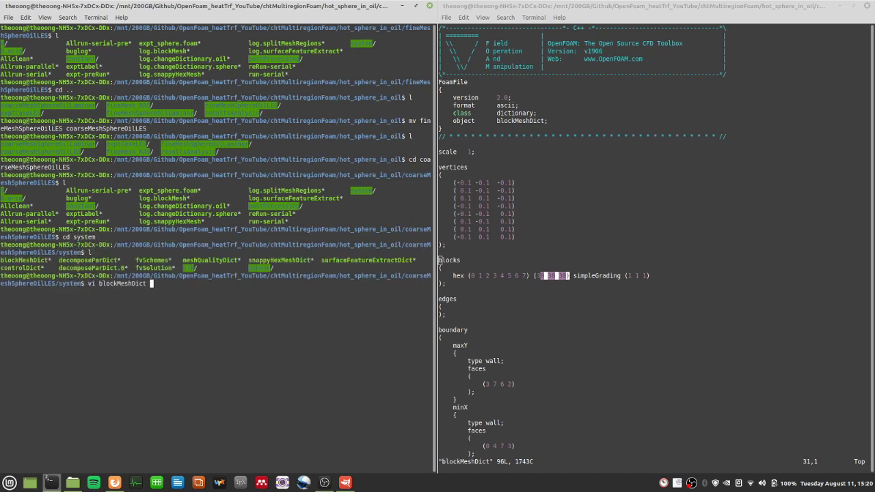
key("Return")
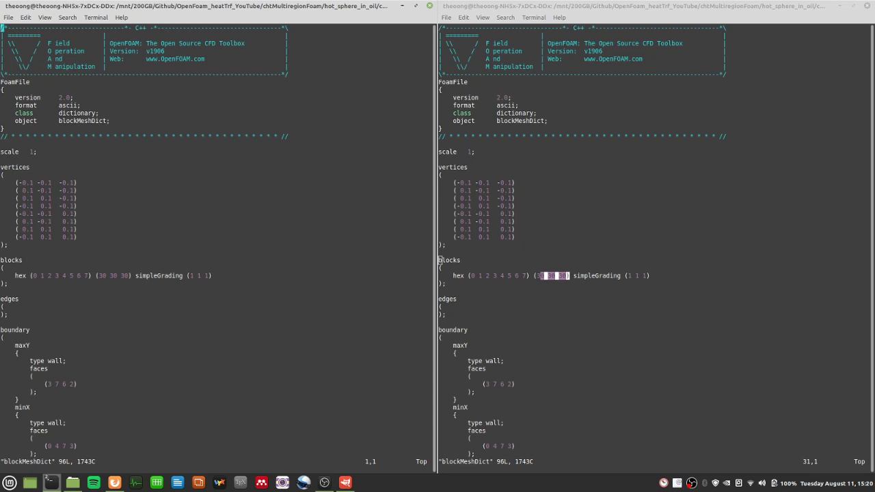
left_click_drag(115, 194, 145, 275)
left_click(190, 305)
type(":q")
key("Return")
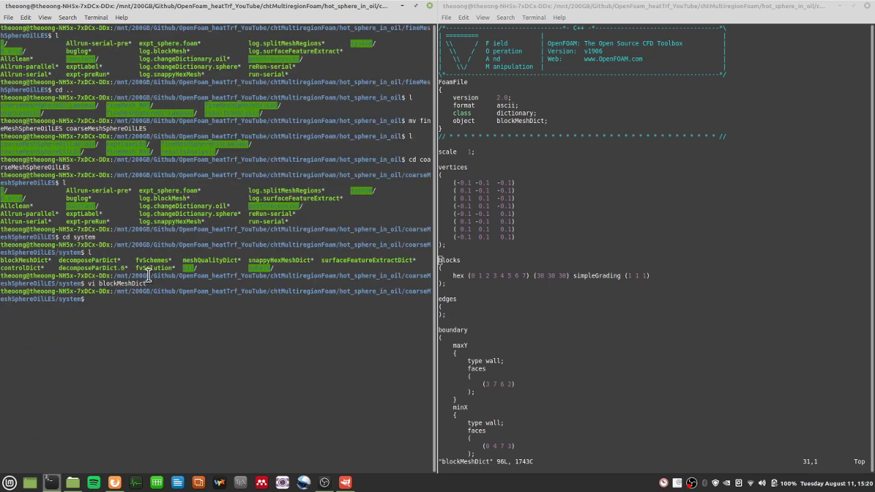
Step: Reopen blockMeshDict to review the hex blocks line and the rest of the file
key("Up")
key("Return")
triple_click(122, 277)
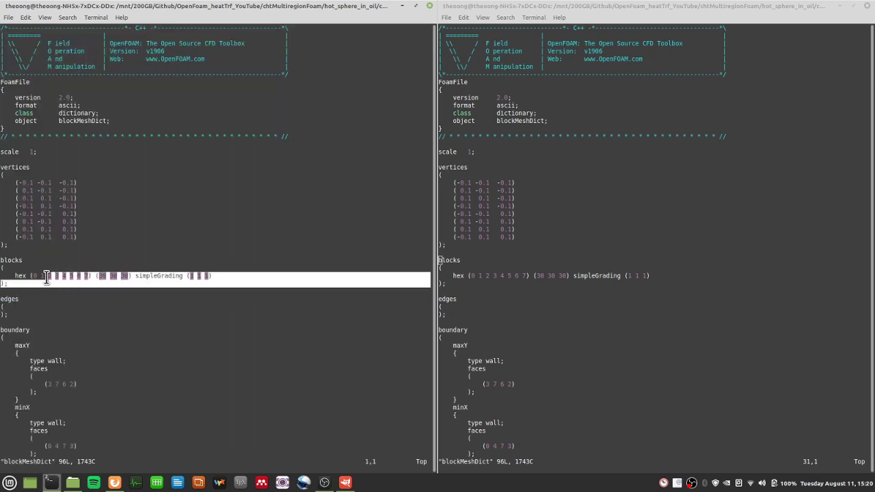
left_click(49, 280)
key("G")
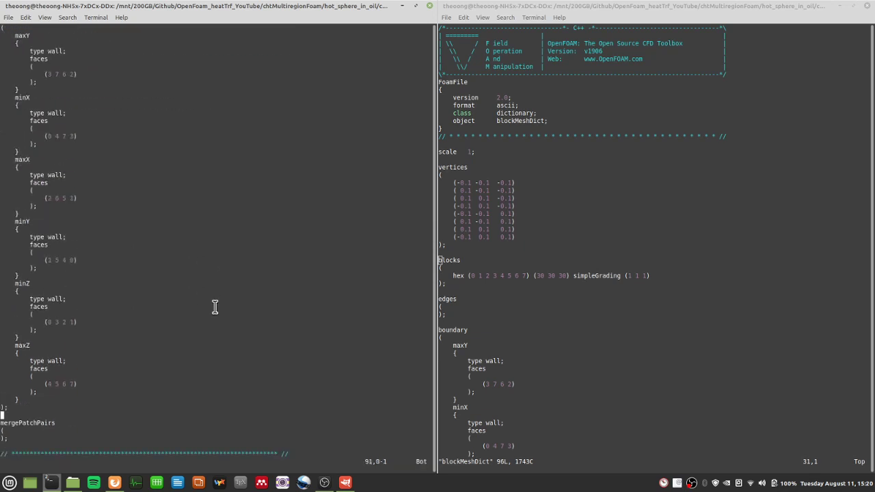
scroll(215, 300, "up", 4)
key("g")
key("g")
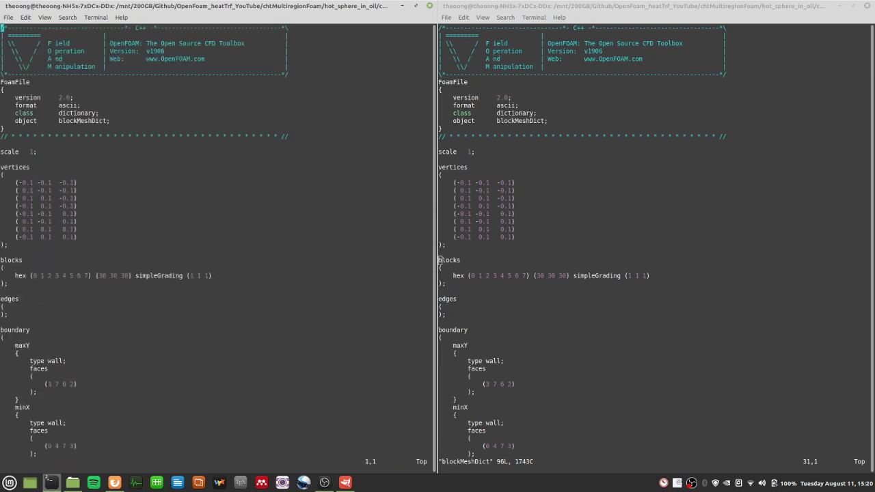
type(":q")
key("Return")
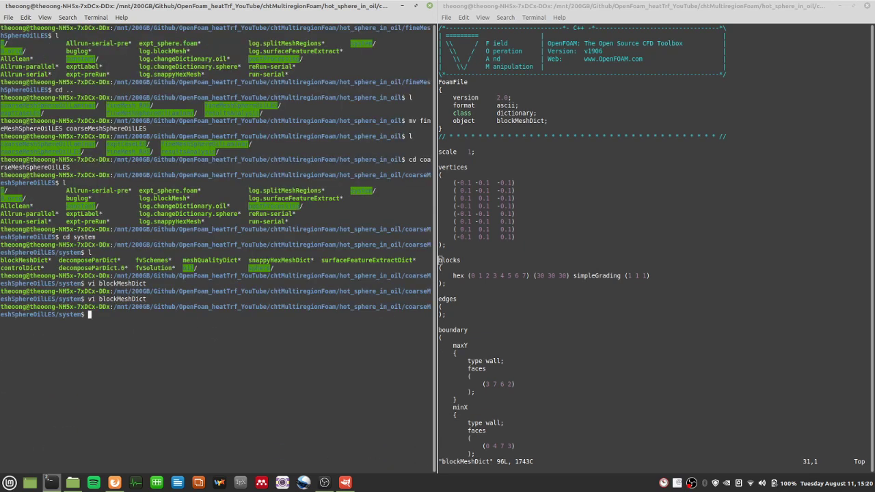
Step: Open snappyHexMeshDict in vi
type("vi snappyHexMeshDict")
key("Return")
left_click(708, 241)
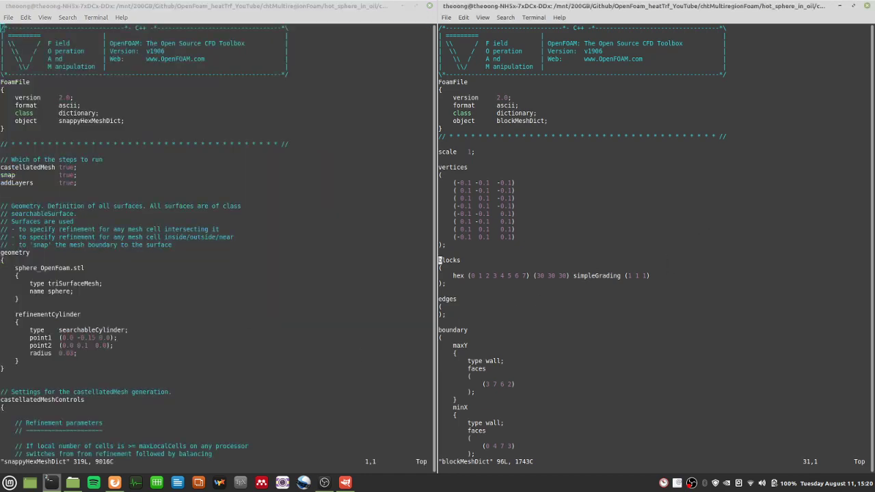
Step: Close blockMeshDict and open the laminar case's snappyHexMeshDict in the right pane for comparison
type(":q")
key("Return")
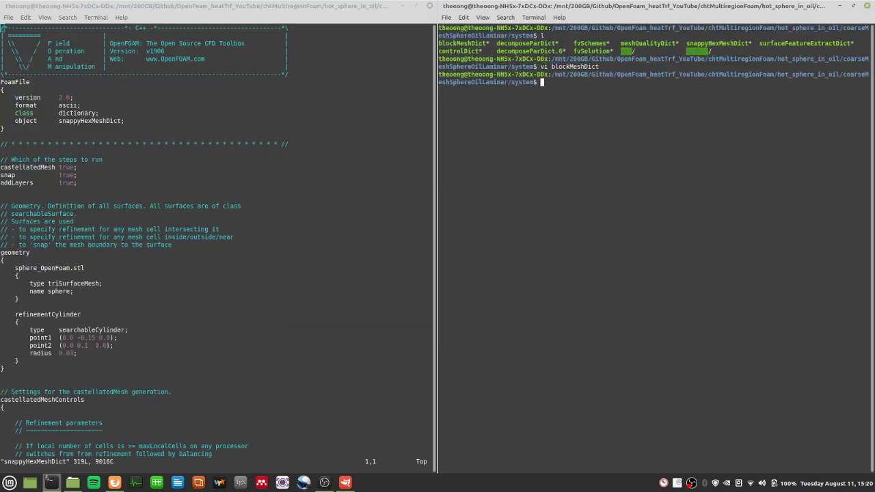
type("vi sn")
key("Tab")
key("Return")
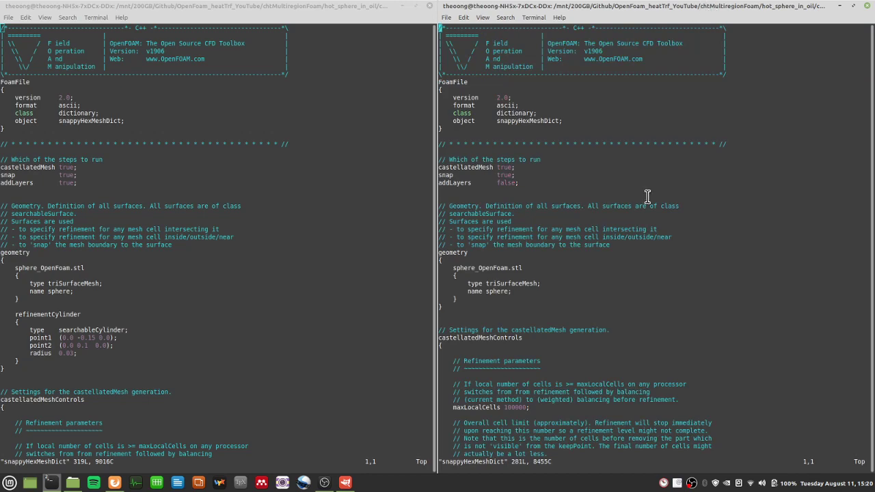
Step: Review the refinementCylinder geometry entry in the laminar snappyHexMeshDict from line 31 onward
key("3")
key("1")
key("shift+g")
scroll(495, 283, "down", 10)
left_click_drag(111, 323, 91, 354)
scroll(564, 269, "down", 12)
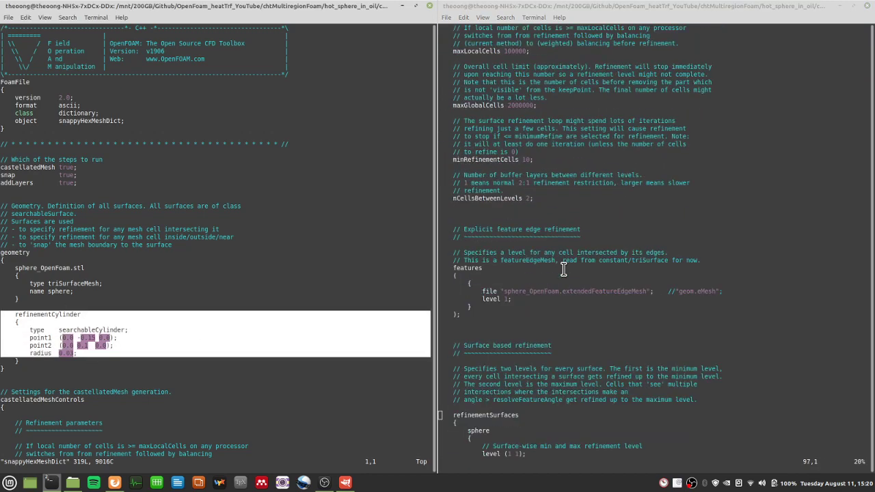
scroll(280, 312, "down", 17)
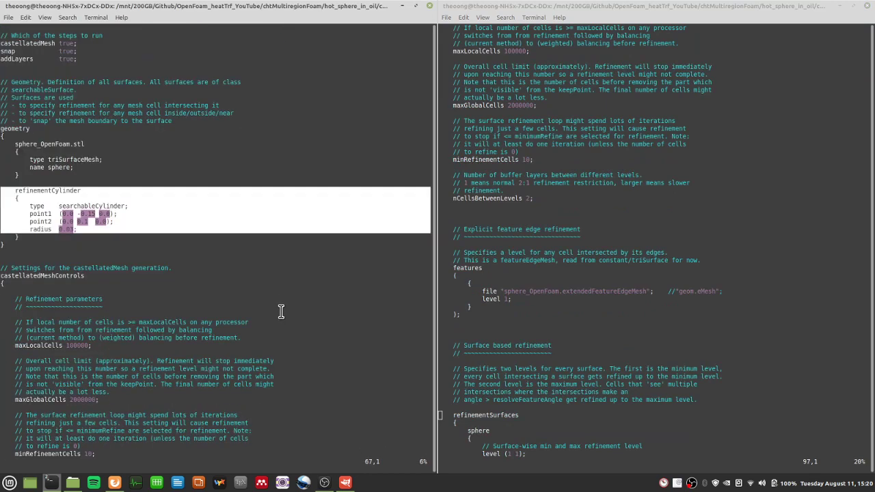
scroll(564, 312, "down", 8)
scroll(564, 312, "down", 6)
scroll(209, 301, "down", 20)
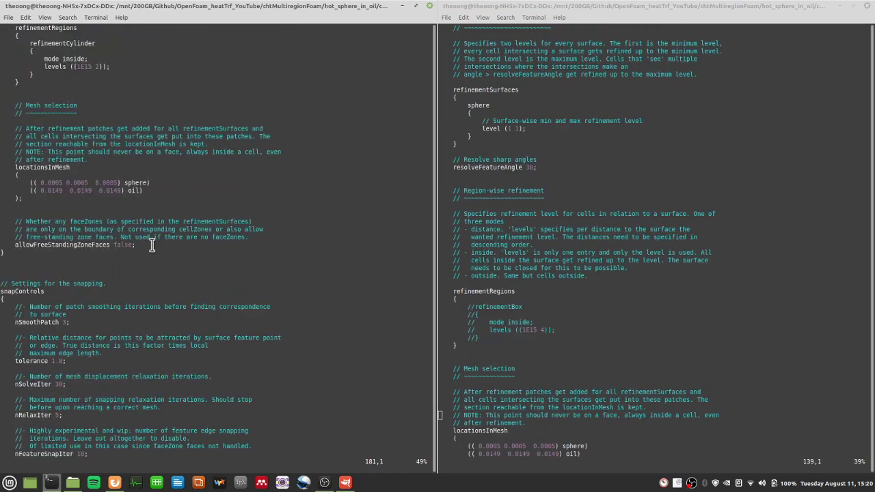
scroll(159, 236, "up", 7)
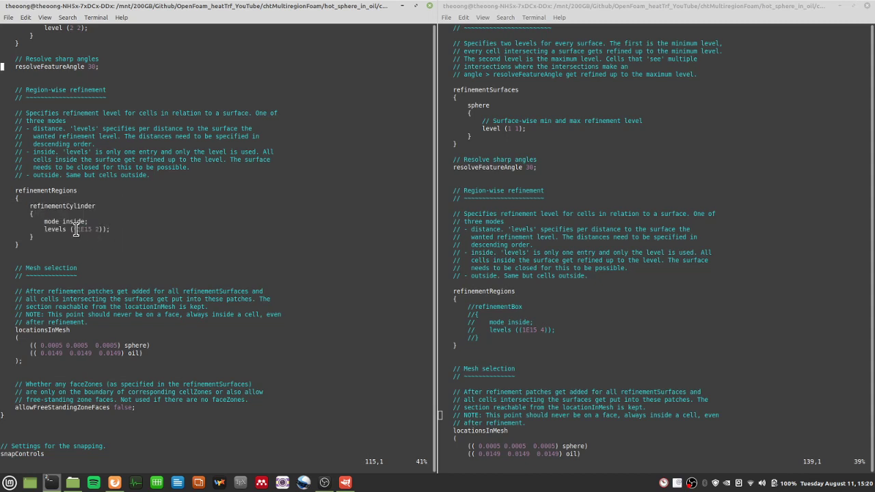
Step: Compare the refinementCylinder region refinement between the laminar and LES files
left_click_drag(44, 221, 68, 223)
left_click(112, 236)
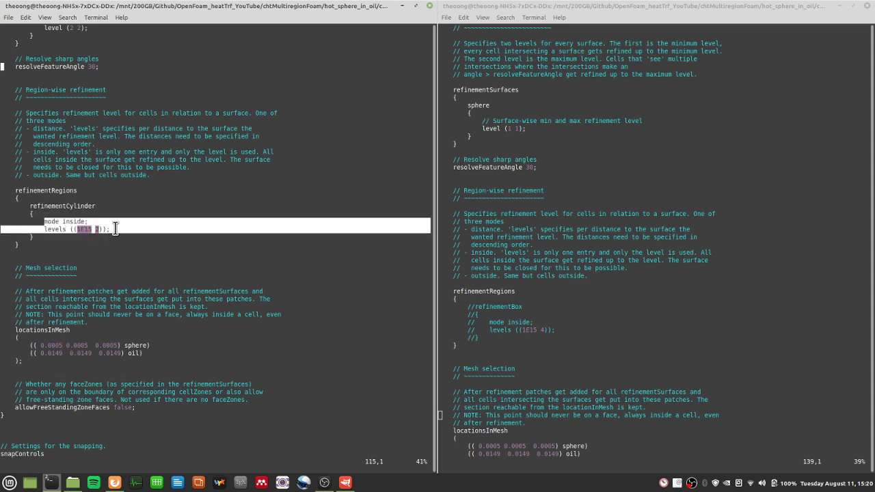
left_click(611, 179)
scroll(178, 188, "up", 8)
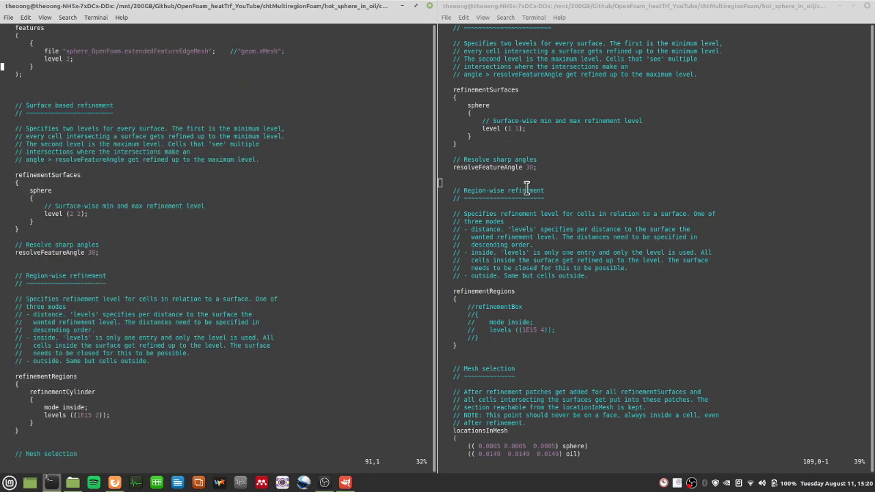
left_click(77, 209)
Step: Lower the LES sphere surface refinement from level (2 2) to (1 1)
key("Down")
key("Down")
key("Down")
key("Down")
key("Down")
key("Down")
key("Down")
key("Down")
key("Down")
key("Down")
key("Down")
key("Down")
key("Down")
key("Down")
key("Down")
key("Down")
key("Down")
key("Down")
key("Down")
key("Down")
key("Up")
key("w")
key("w")
key("w")
type("s3")
key("BackSpace")
type("1")
key("Escape")
type("wr1:w")
key("Return")
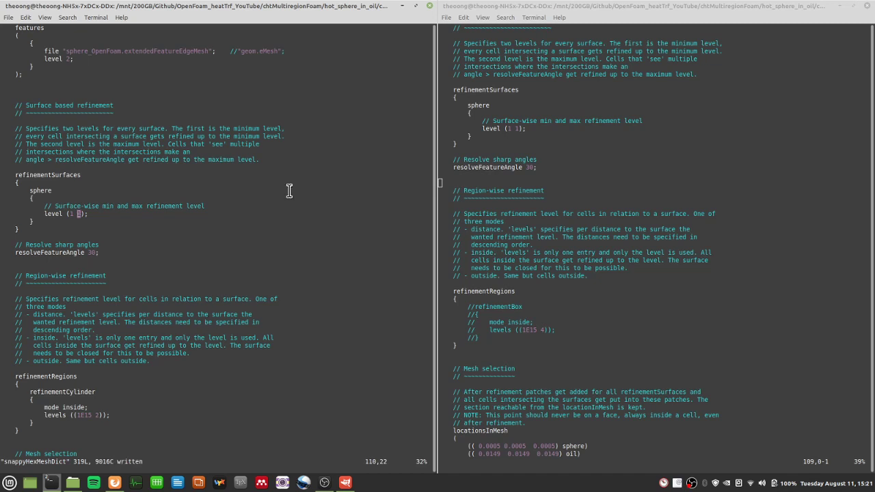
Step: Comment out the refinementCylinder region in the LES file with /* */
left_click_drag(499, 156, 472, 112)
left_click(518, 192)
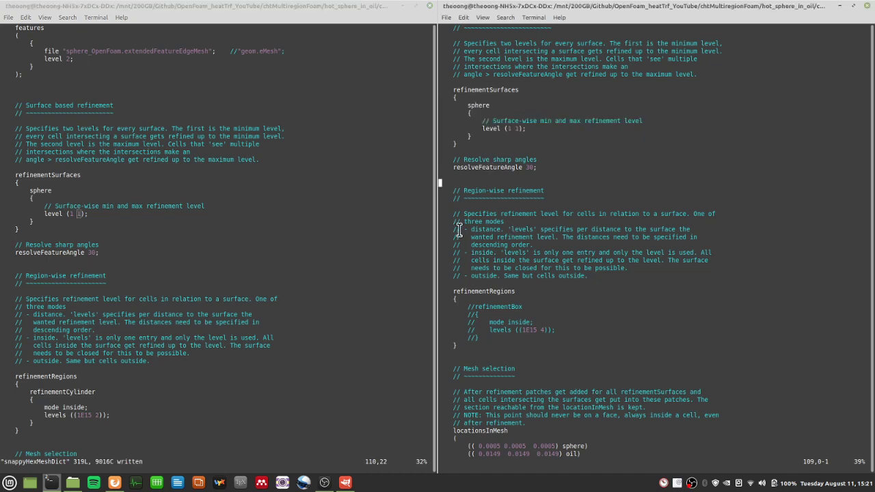
left_click(125, 229)
left_click(16, 229)
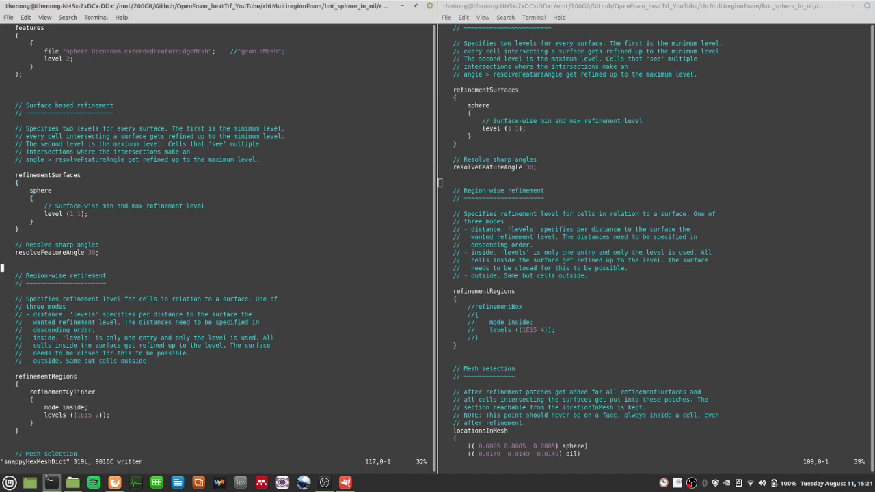
left_click(79, 391)
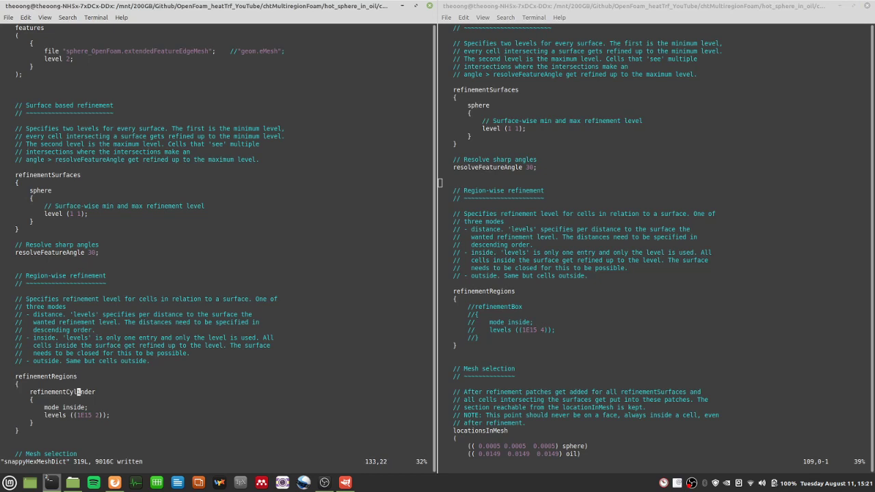
left_click(30, 392)
type("i")
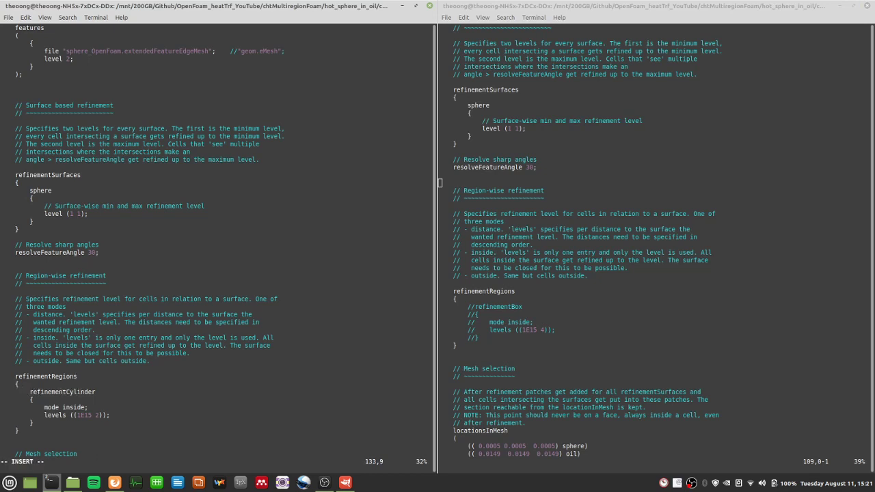
type("/*")
key("Down")
key("Down")
key("Down")
key("Down")
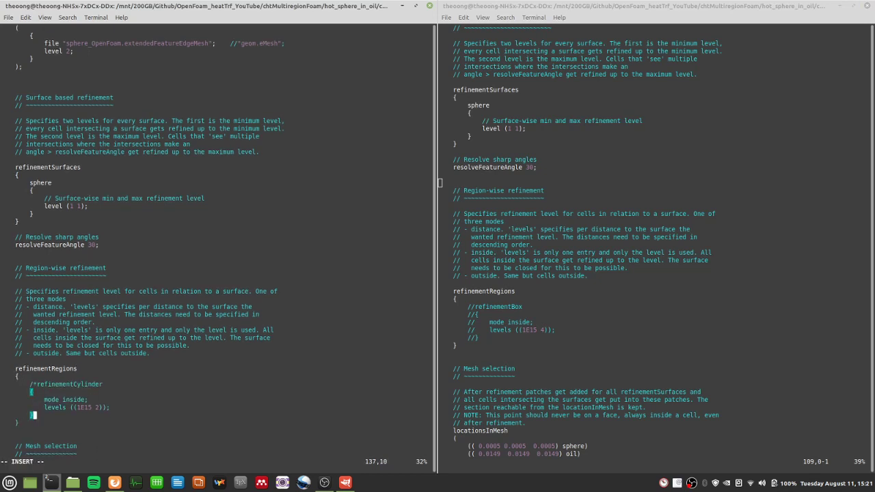
type("*/")
key("Escape")
Step: Save the LES snappyHexMeshDict with :w and quit vim
type(":w")
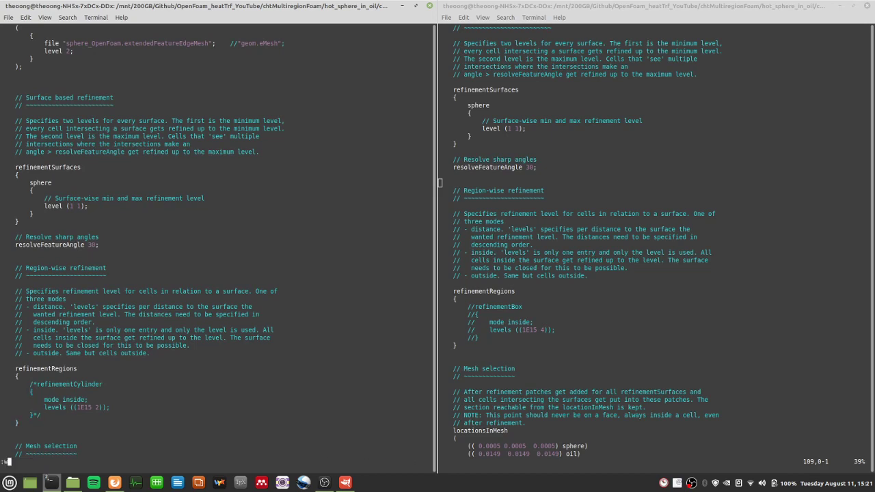
key("Return")
type(":q")
key("Return")
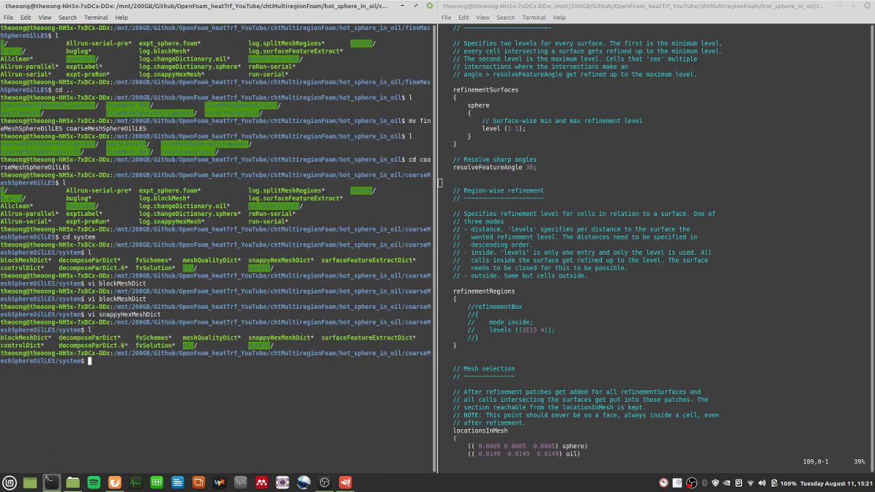
Step: Return to the case directory and remesh it with ./Allrun-serial-pre
type("clear")
key("Return")
type("l")
key("Return")
type("cd ..")
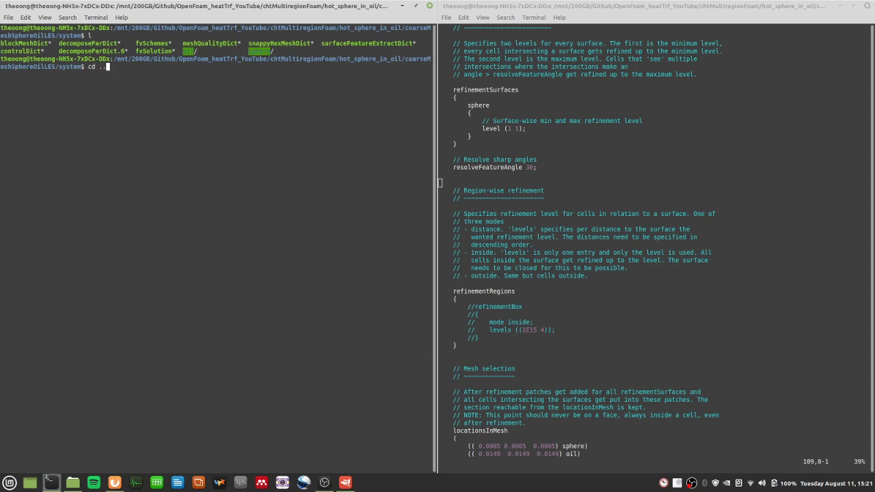
key("Return")
type("l")
key("Return")
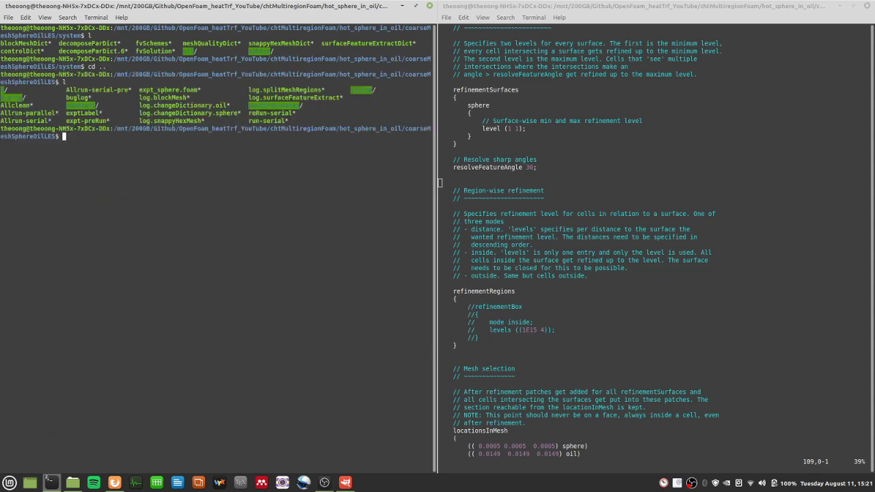
type("./Allrun-serial-pre")
key("Return")
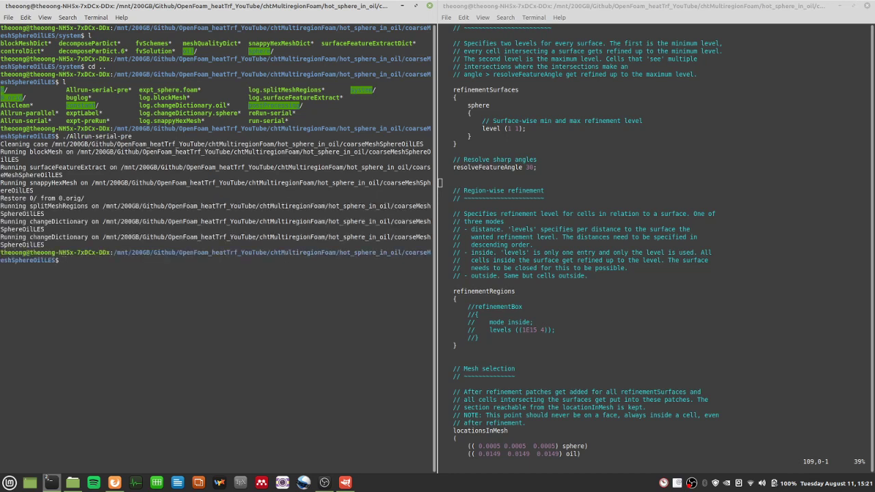
Step: Run checkMesh on the new coarse LES mesh
type("l")
key("Return")
type("chtMu")
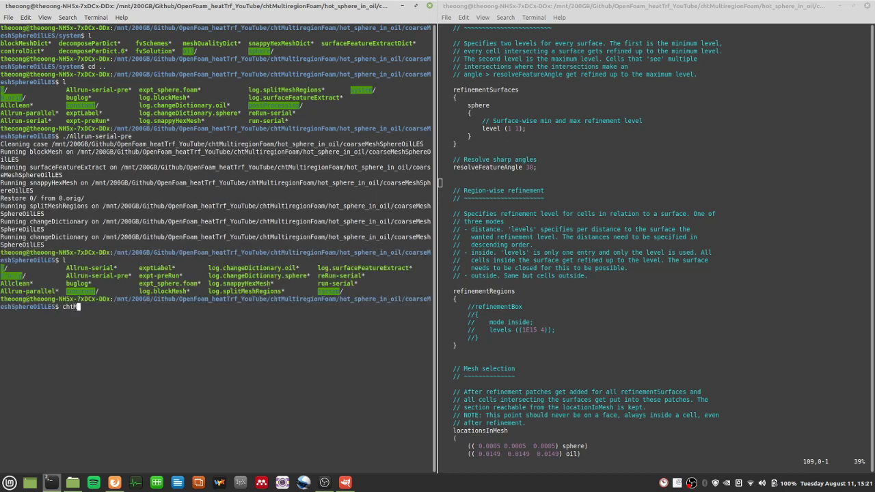
key("BackSpace")
key("BackSpace")
key("BackSpace")
key("BackSpace")
key("BackSpace")
type("checkMesh")
key("Return")
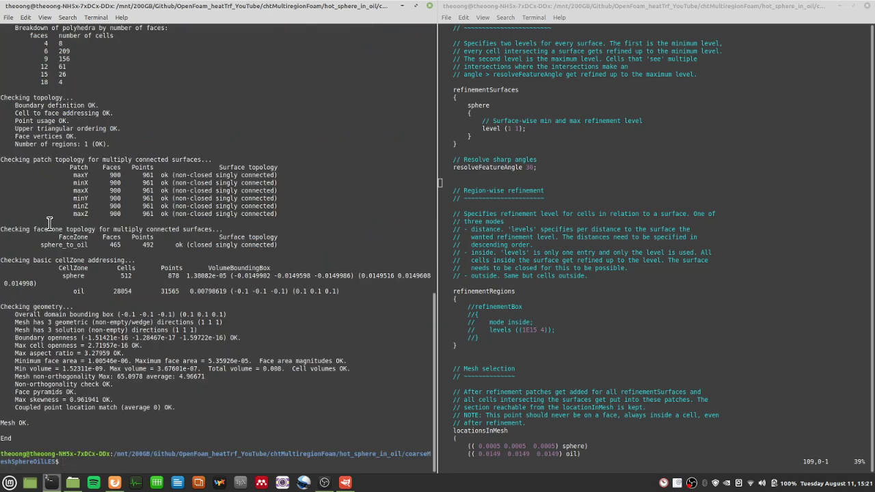
Step: Confirm the mesh statistics show 28566 cells, then clear and list the terminal
scroll(51, 226, "up", 12)
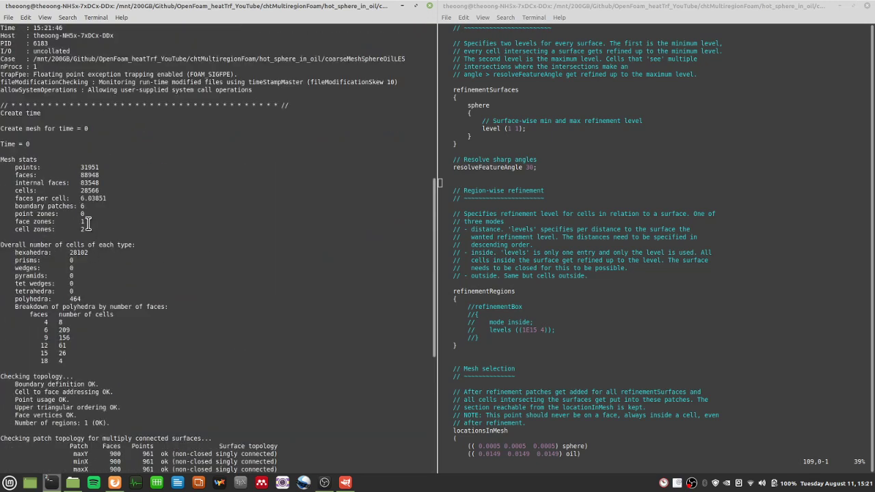
left_click_drag(102, 185, 95, 193)
left_click(99, 190)
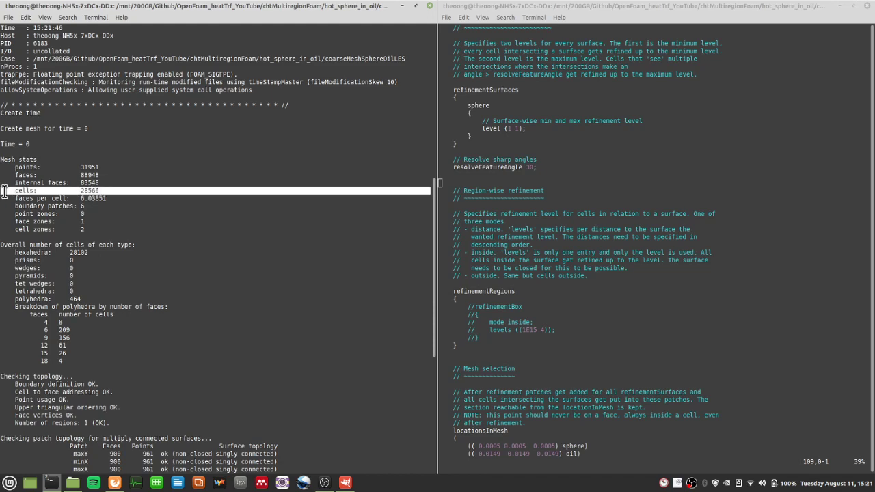
triple_click(100, 190)
left_click(171, 283)
scroll(205, 313, "down", 12)
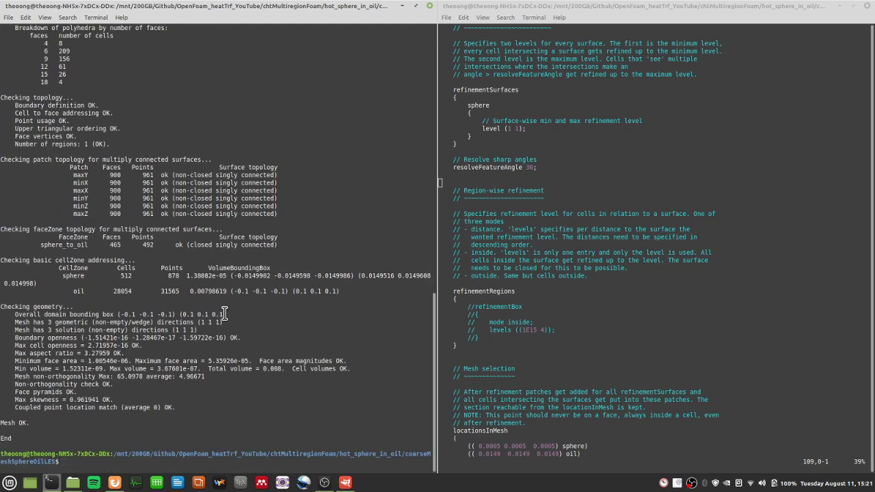
type("clear")
key("Return")
type("l")
key("Return")
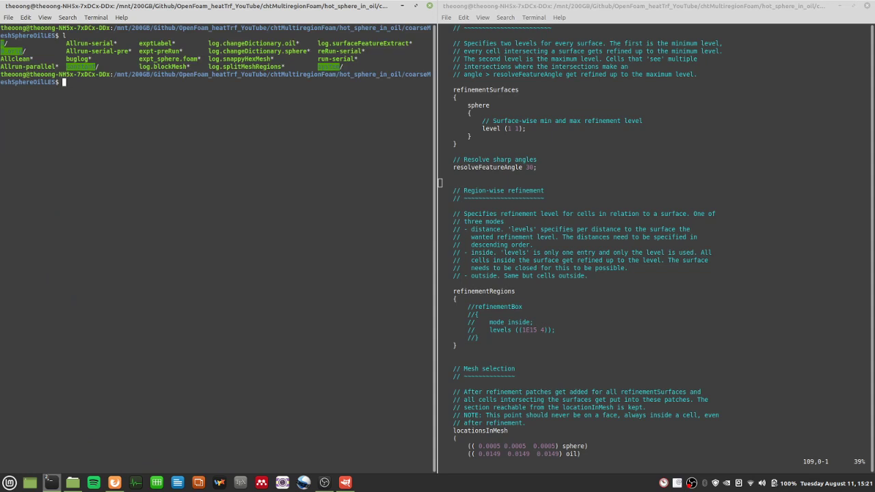
Step: Run chtMultiRegionFoam and follow its output to the floating point exception stack trace
type("chtMultiRegionFoam")
key("Return")
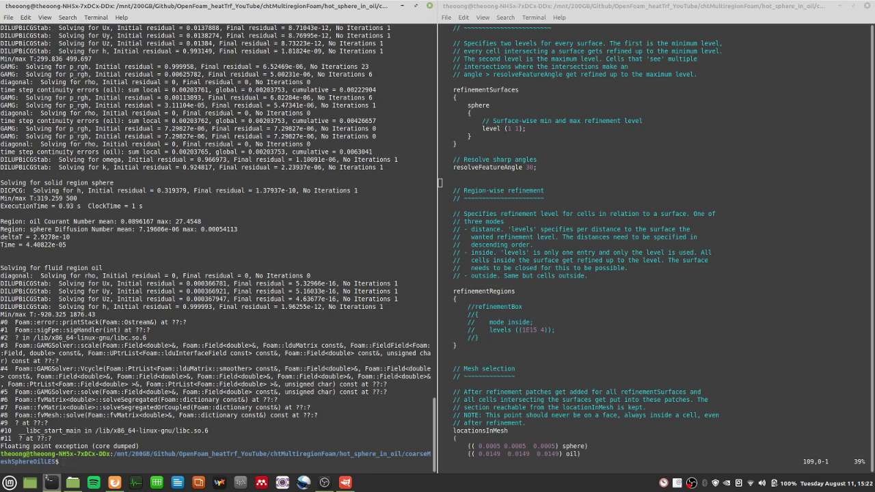
scroll(205, 320, "up", 10)
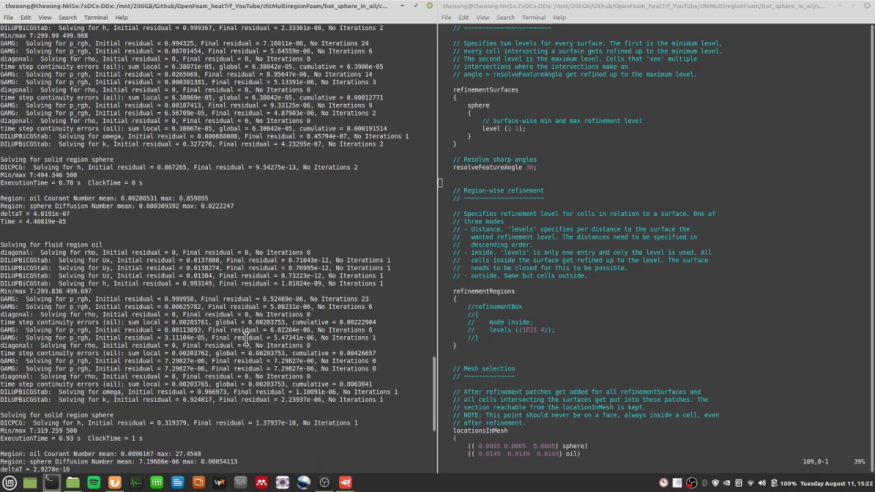
scroll(246, 339, "up", 10)
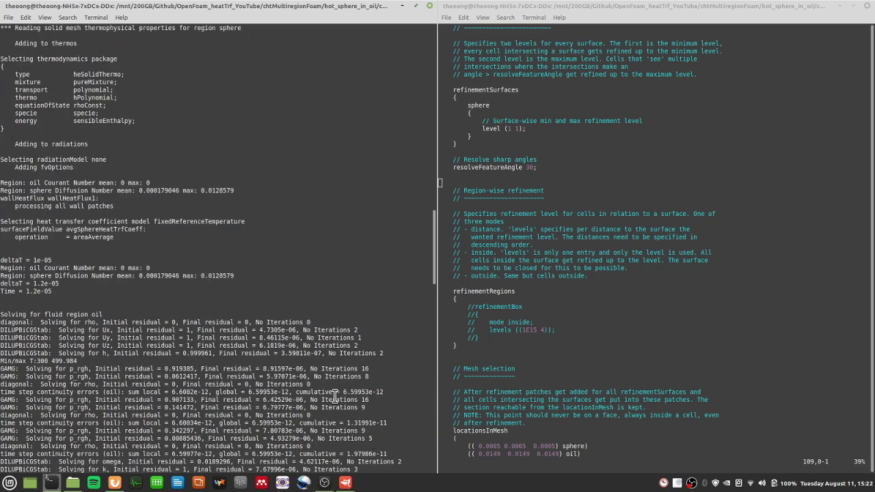
scroll(354, 397, "down", 12)
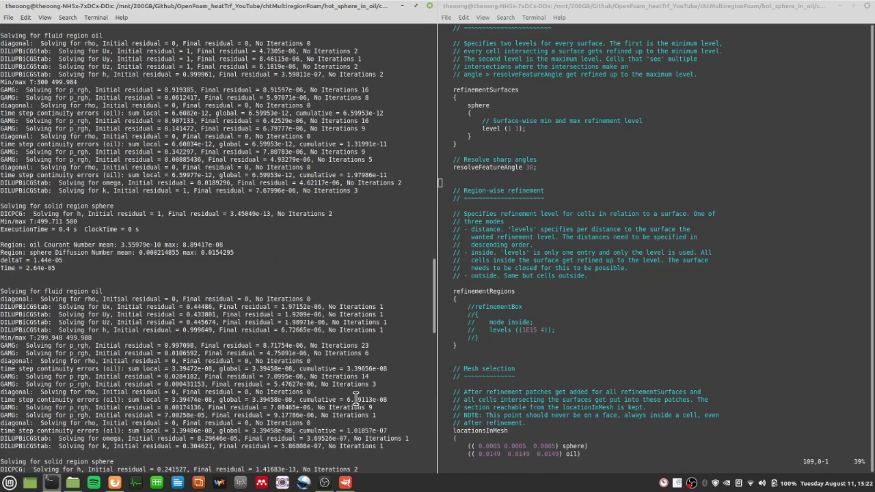
scroll(354, 397, "down", 10)
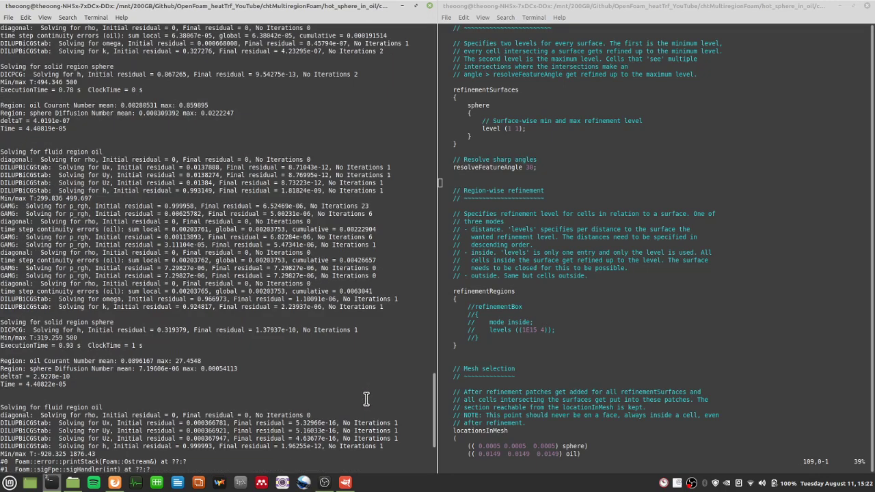
scroll(366, 398, "down", 5)
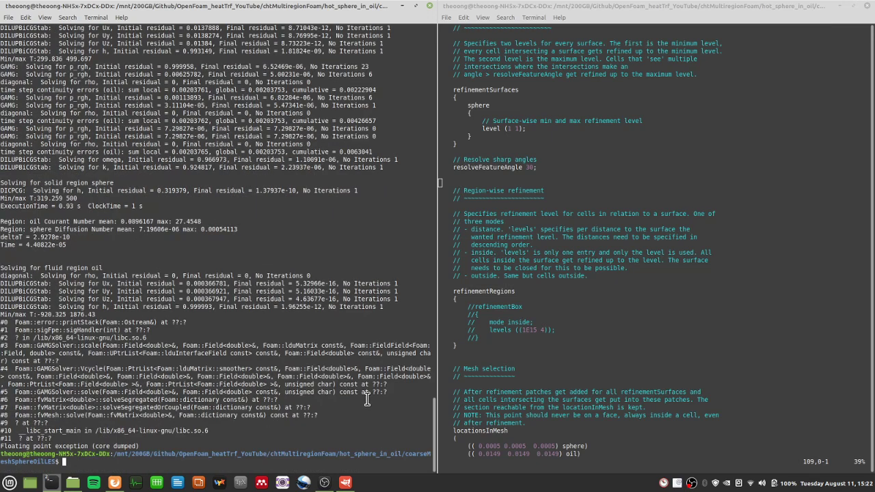